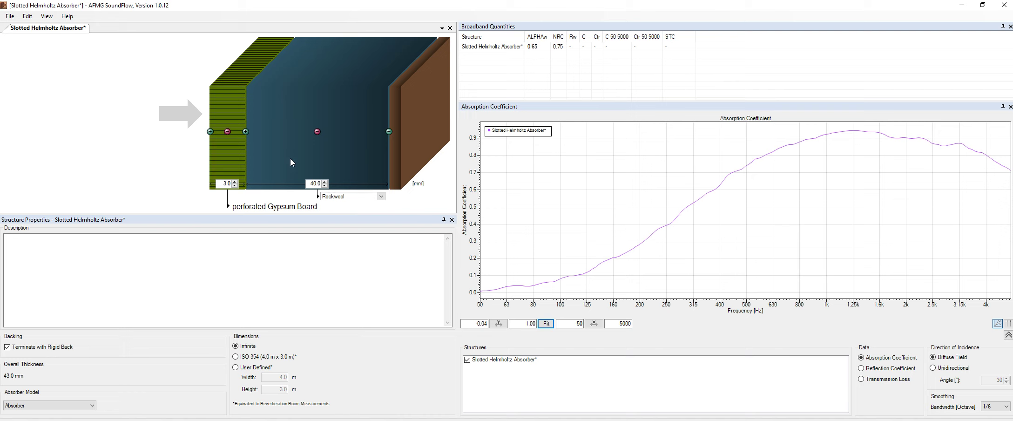
Step: Delete the perforated gypsum board layer from the structure
click(236, 160)
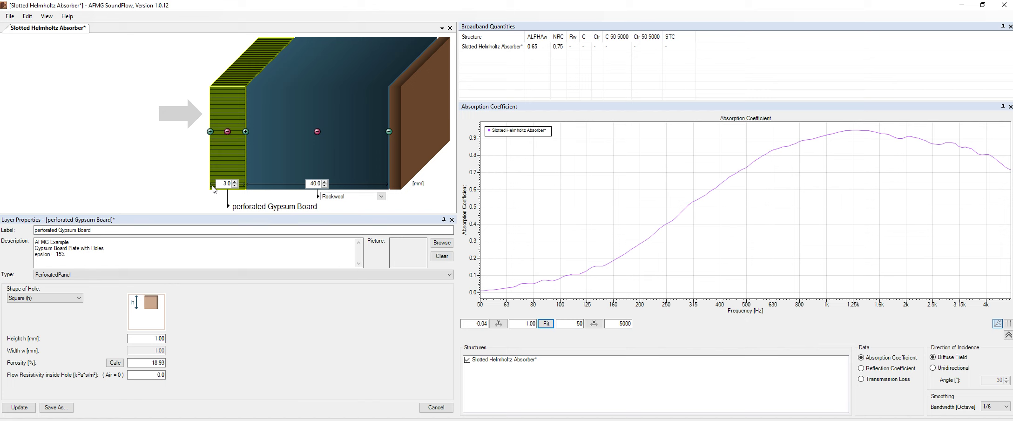
click(226, 209)
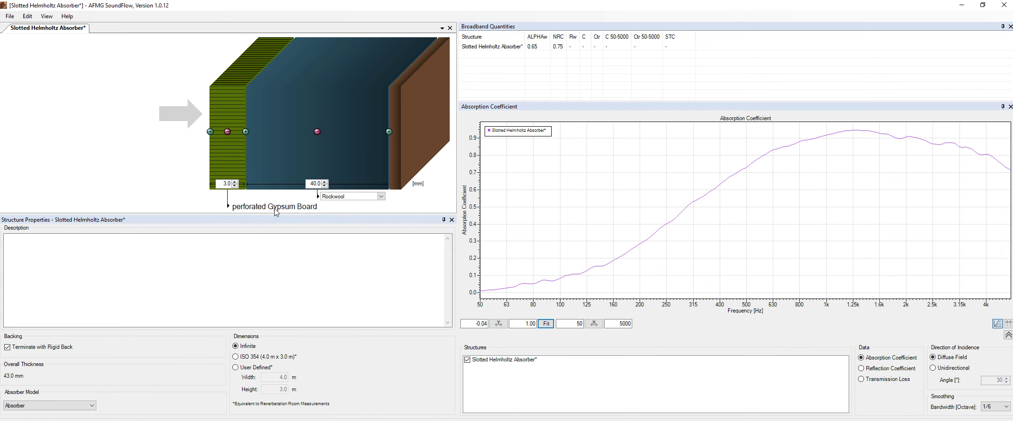
click(227, 132)
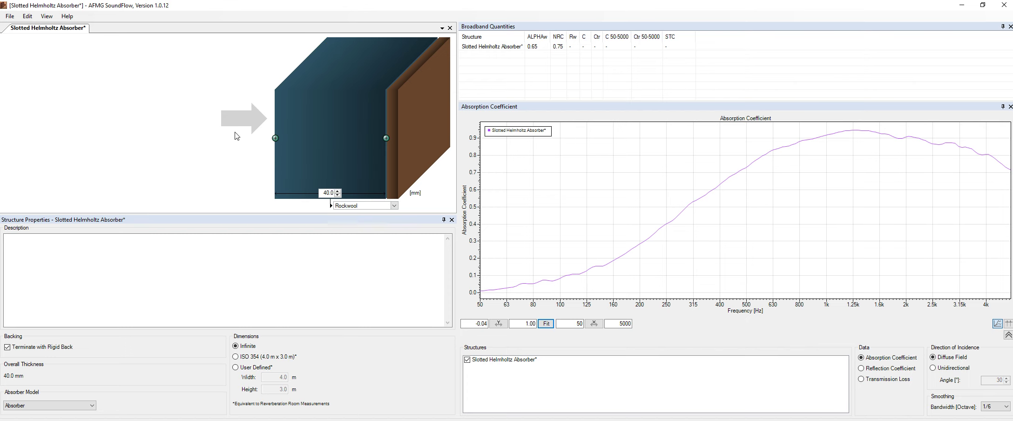
Step: Add a second 40 mm Rockwool layer in front, making the absorber 80 mm thick
click(275, 138)
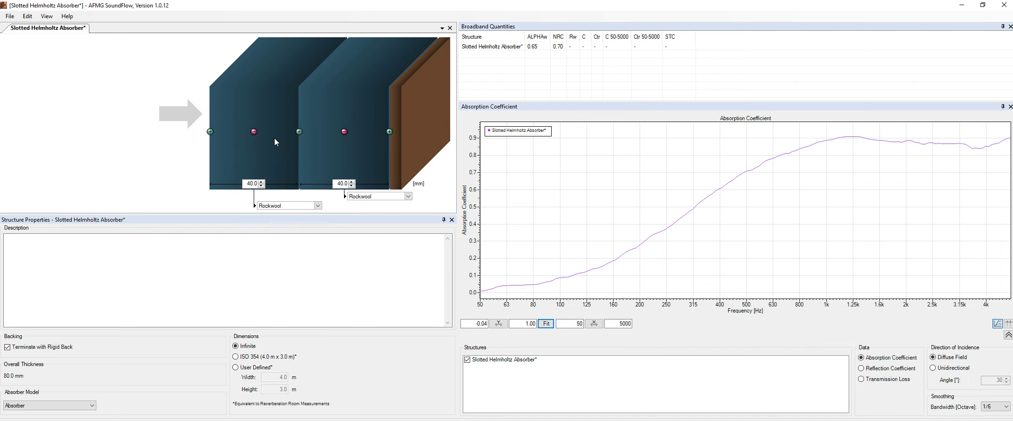
click(281, 207)
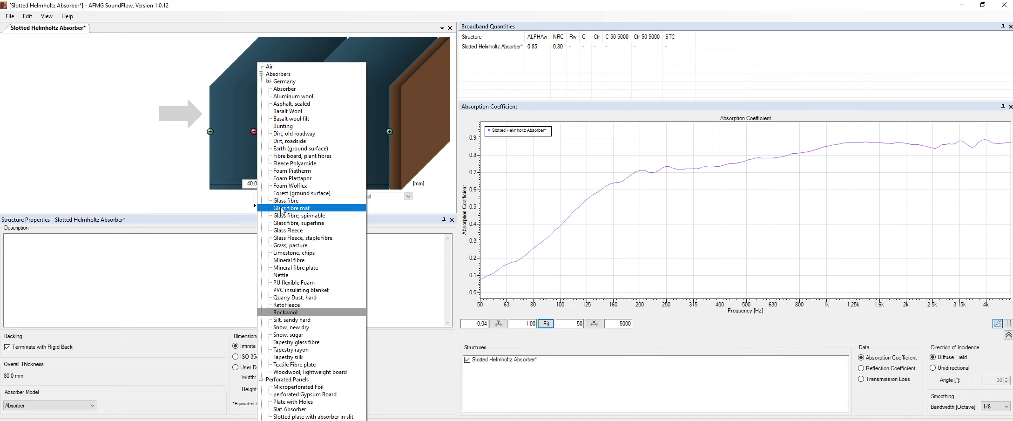
click(261, 73)
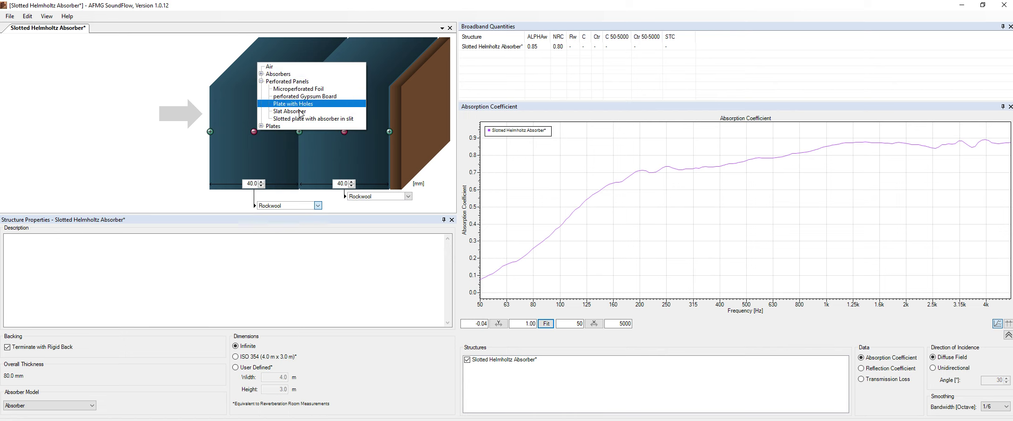
Step: Make the front layer a 4.0 mm Microperforated Foil, giving 44.0 mm overall
click(322, 89)
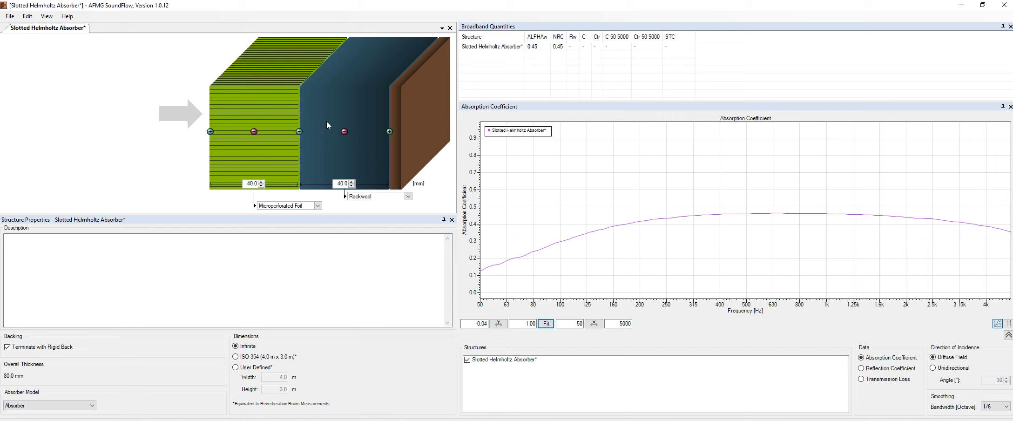
click(252, 182)
key(BackSpace)
key(Return)
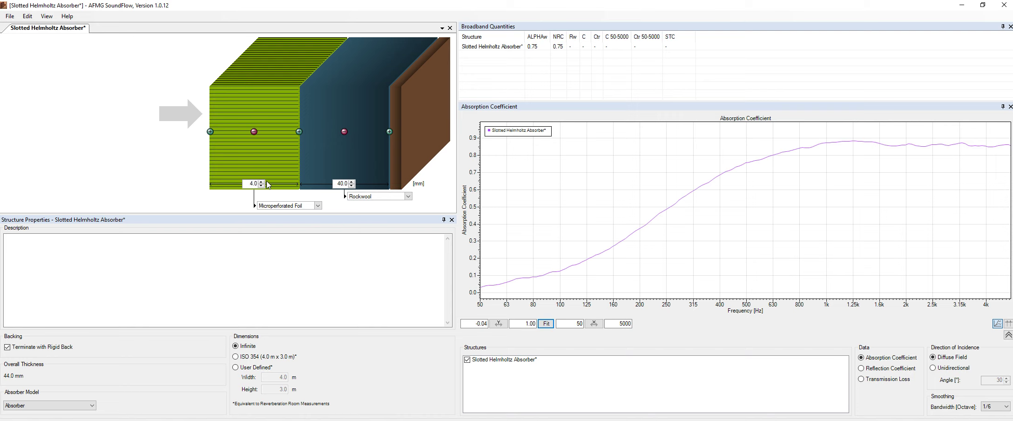
Step: Replace the 40 mm Rockwool backing layer with Air behind the foil
click(328, 198)
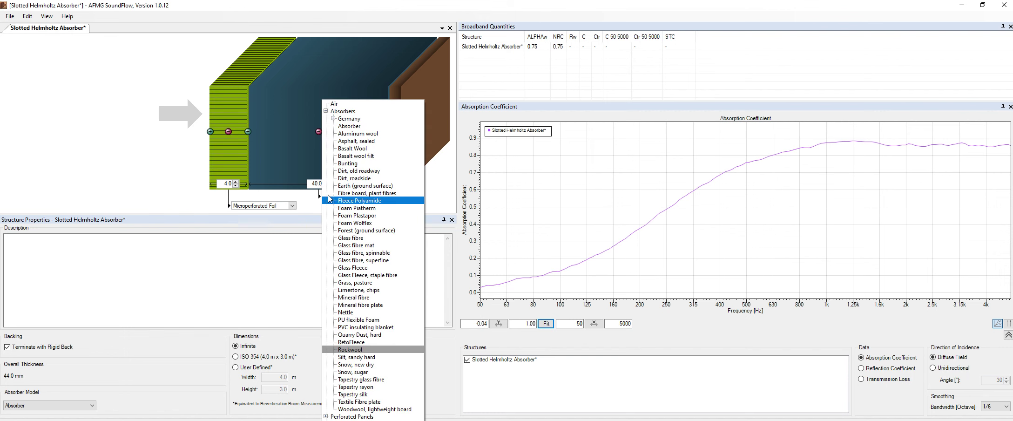
click(331, 104)
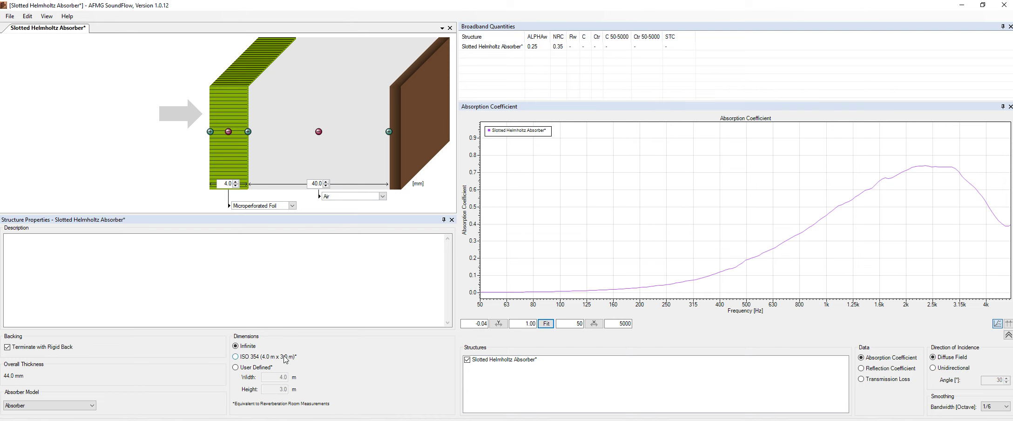
Step: Use ISO 354 4.0 m × 3.0 m dimensions and select the Microperforated Foil layer
click(235, 357)
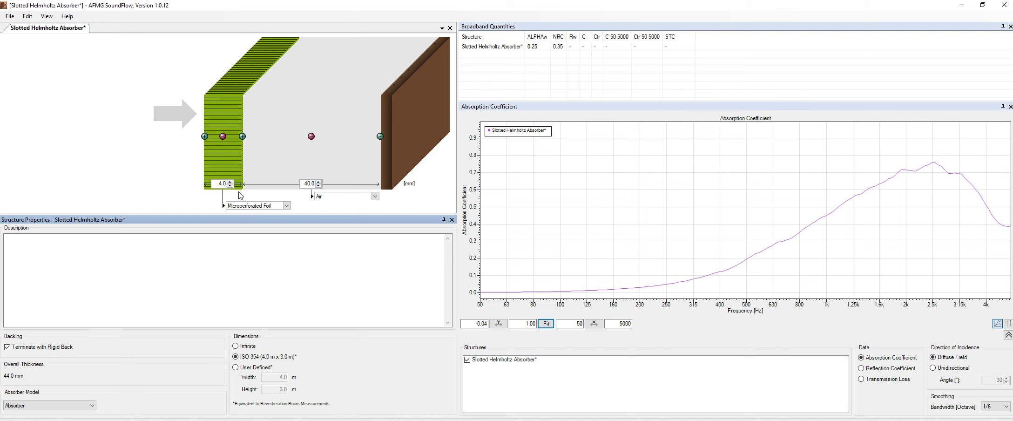
click(229, 161)
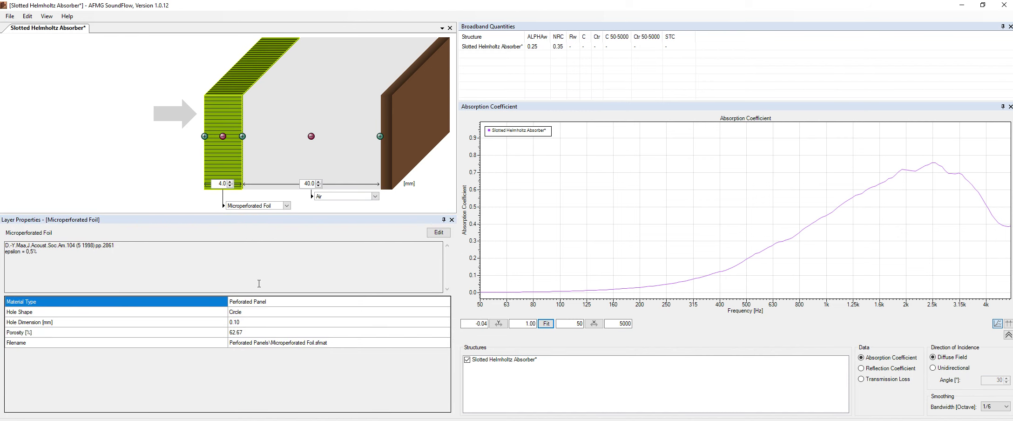
Step: Make the foil editable and try Square, Hexagon and Ellipse holes before returning to Circle
click(442, 236)
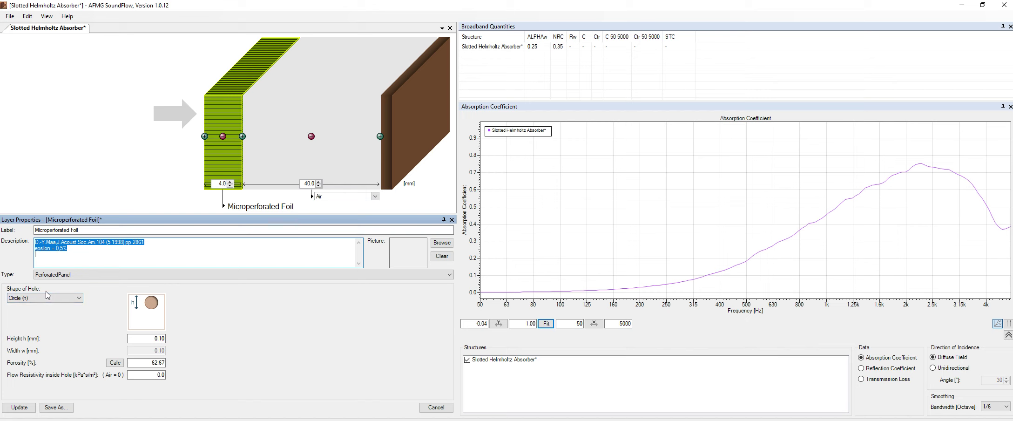
click(42, 297)
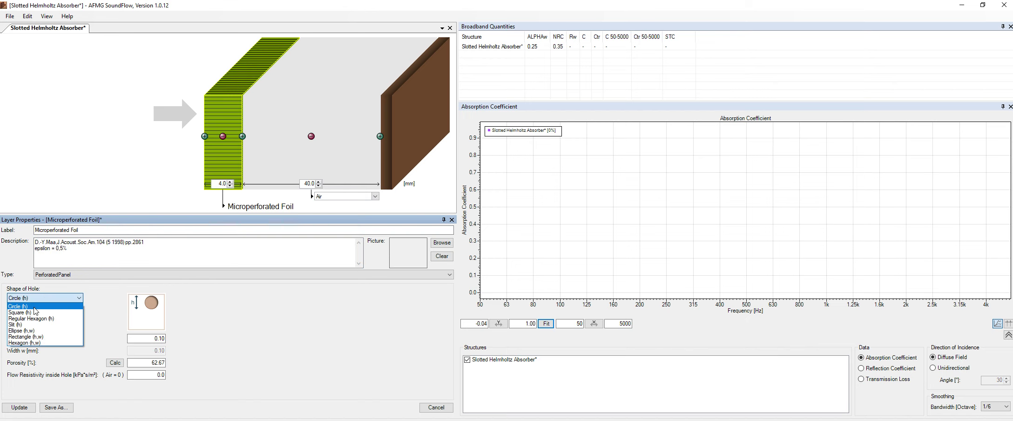
click(33, 316)
click(37, 298)
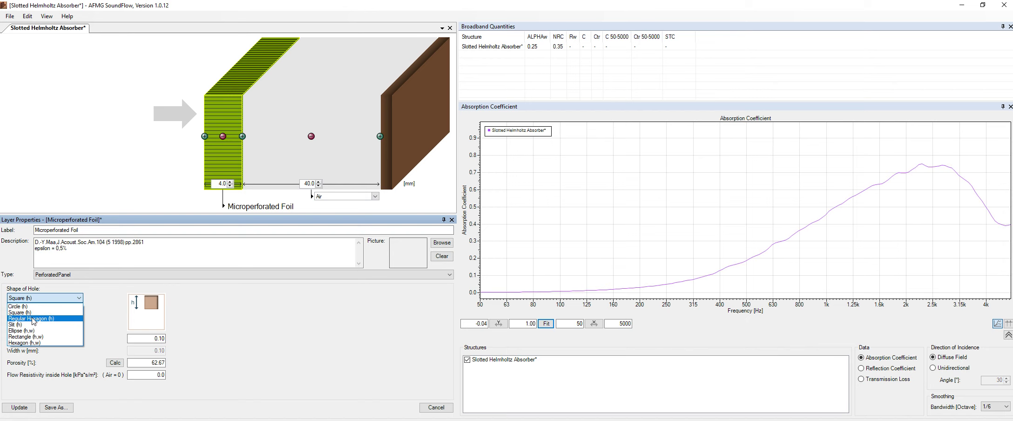
click(35, 308)
click(37, 298)
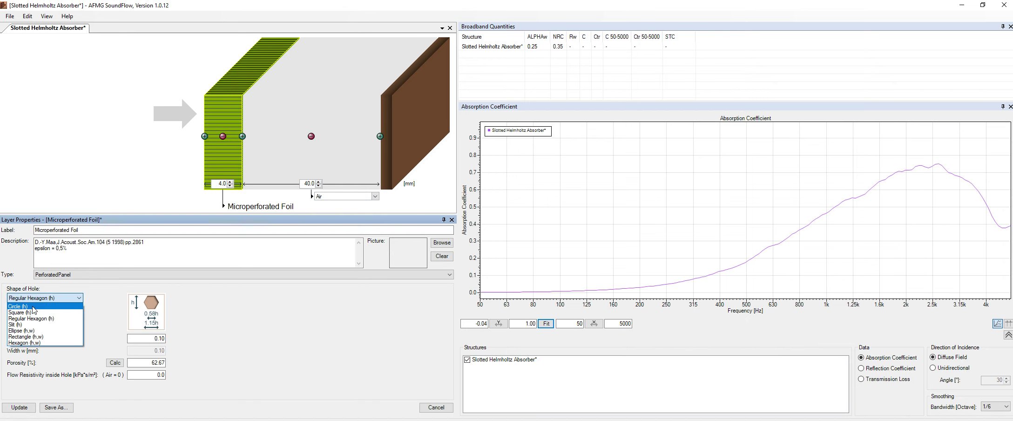
click(35, 303)
click(35, 299)
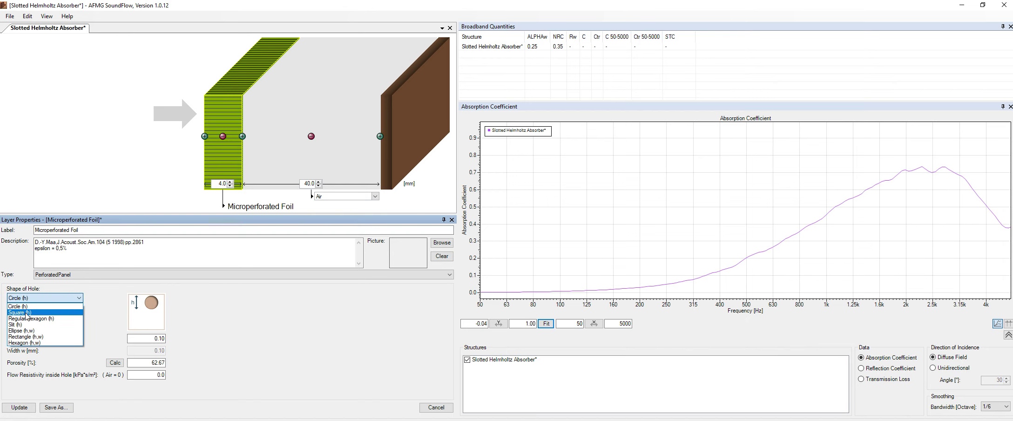
click(27, 316)
click(28, 298)
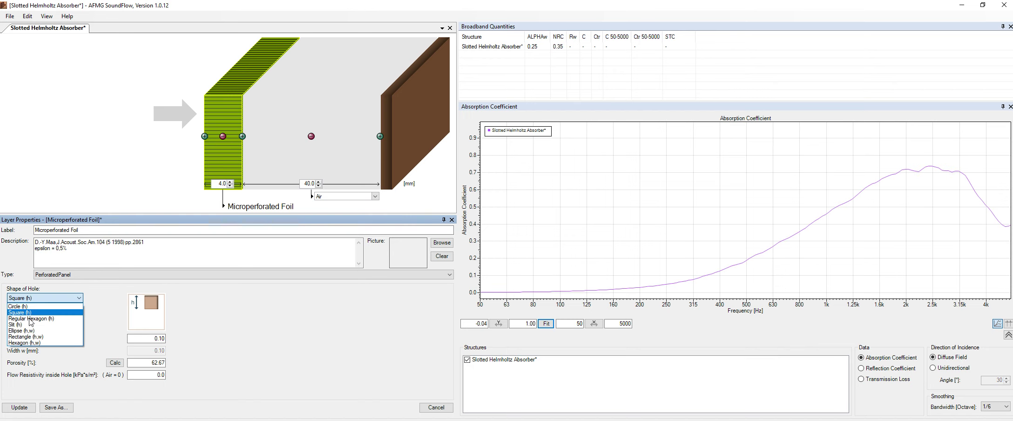
click(28, 331)
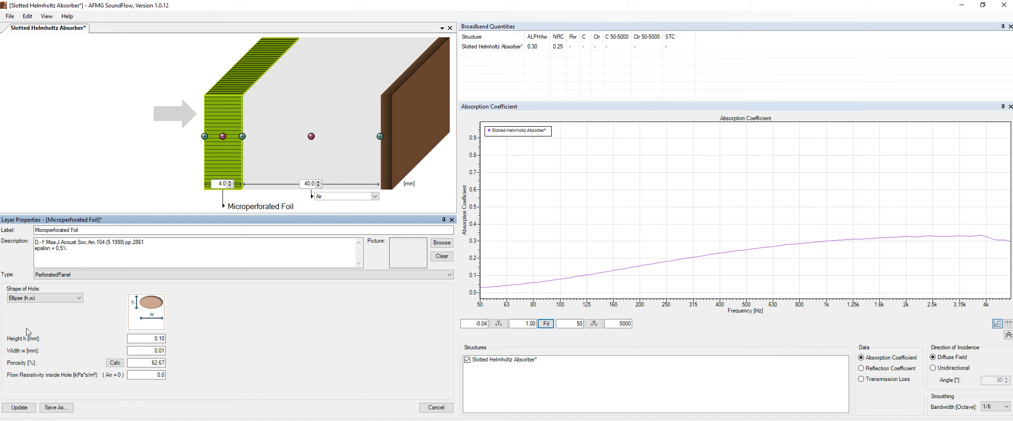
click(35, 298)
click(35, 309)
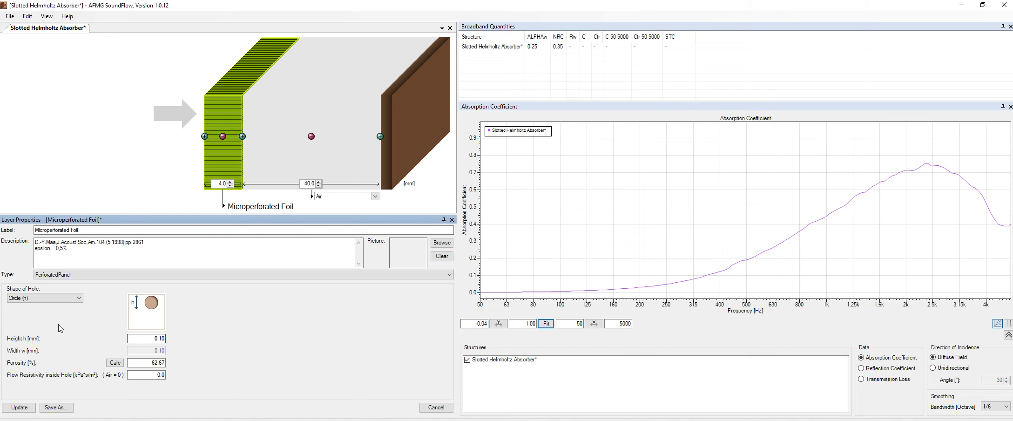
Step: Change the circular hole height to 0.20 mm
click(156, 338)
key(BackSpace)
text(2)
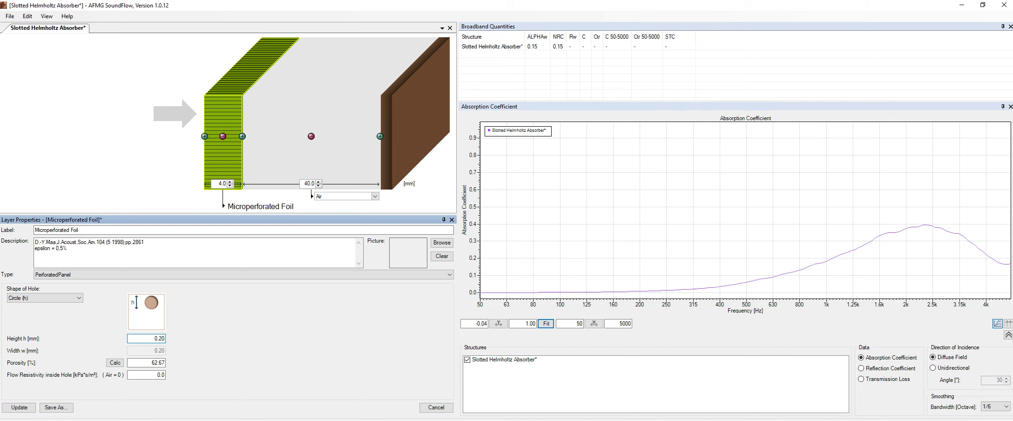
Step: Switch the foil holes to Rectangle (h,w) with a 0.50 mm width
click(77, 297)
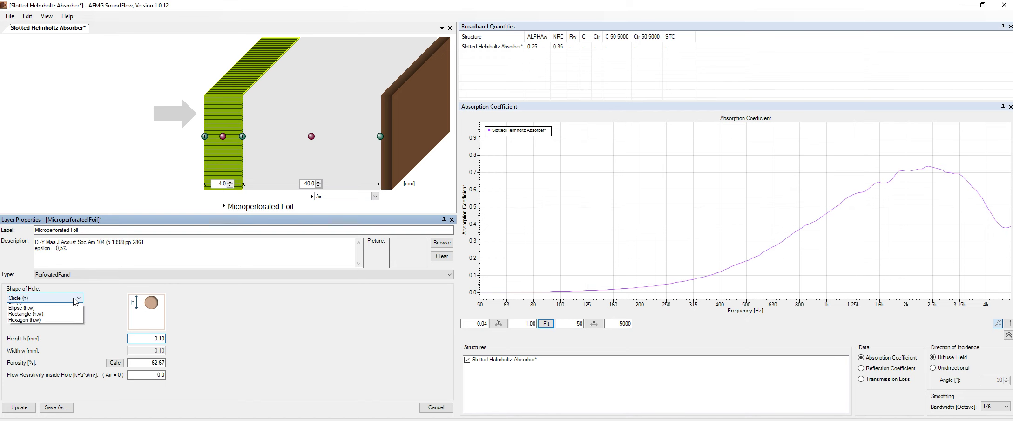
click(60, 337)
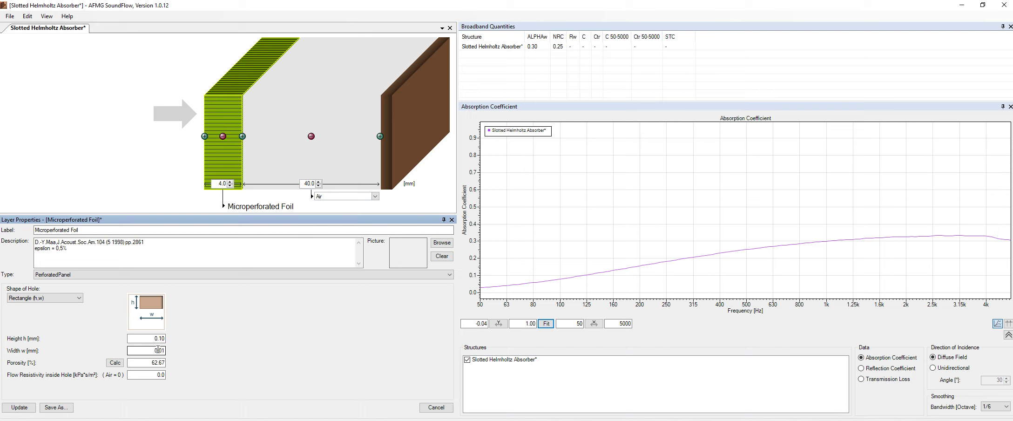
drag(158, 350, 164, 351)
text(.5)
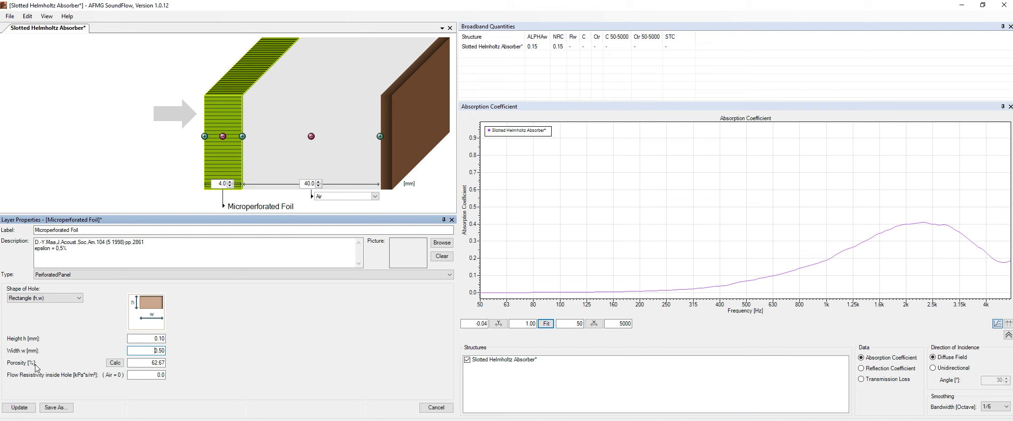
Step: In the porosity calculator, compare hole spacing patterns and apply rectangular spacing at 1.25% porosity
click(115, 362)
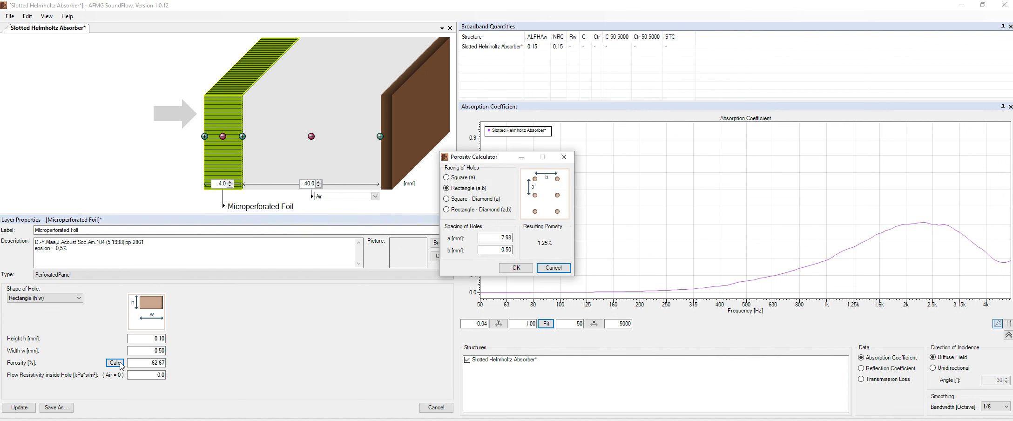
click(462, 179)
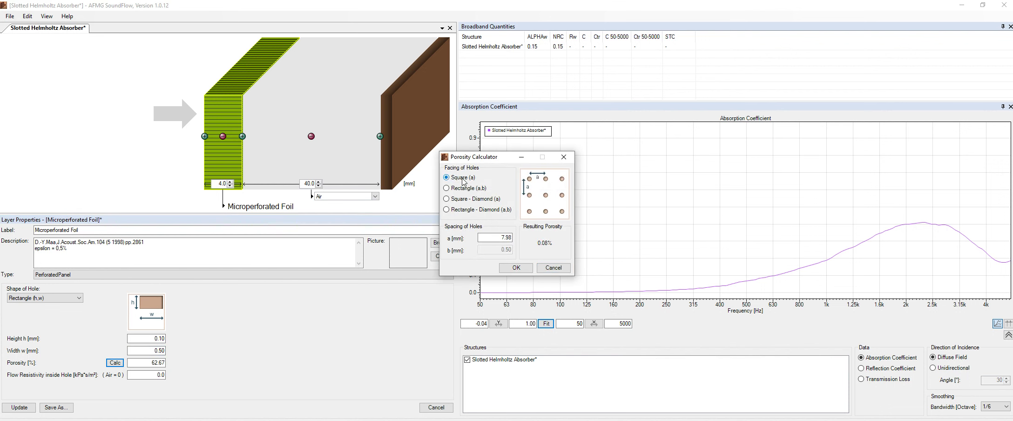
click(470, 189)
click(471, 200)
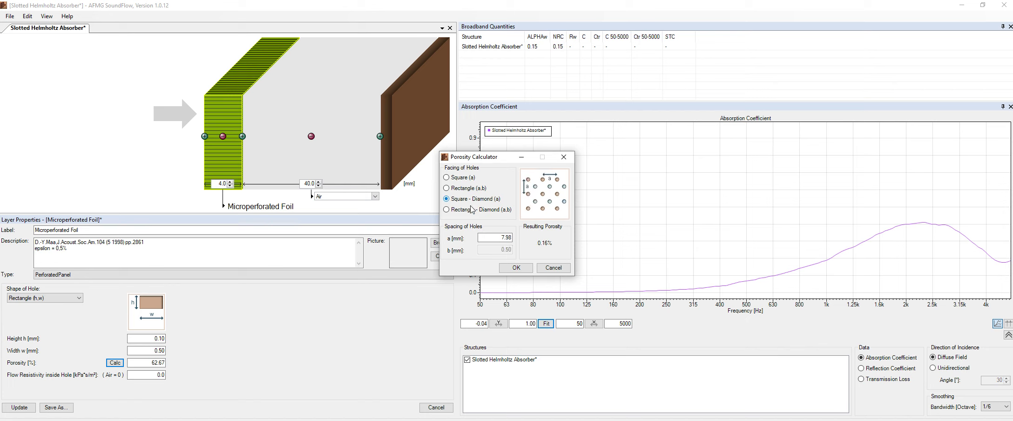
click(472, 209)
click(471, 200)
click(471, 190)
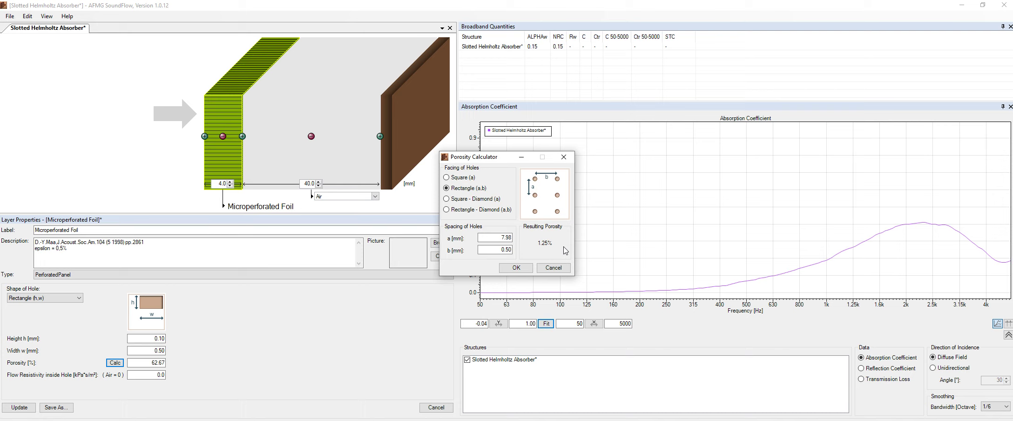
click(524, 270)
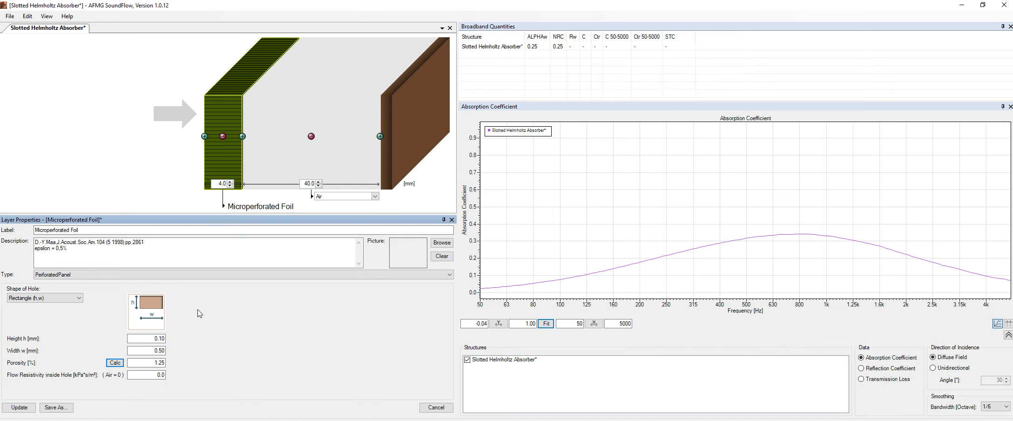
Step: Change the foil's holes to Circle (h) with 0.10 mm height
click(75, 299)
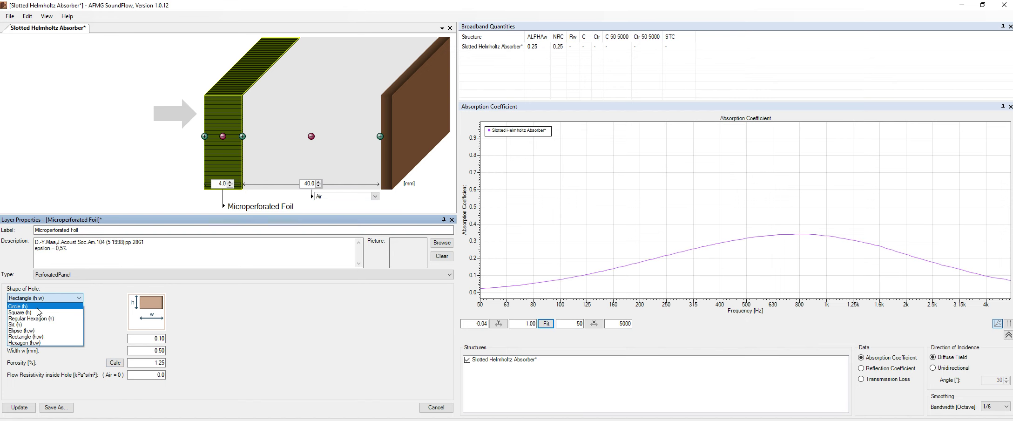
click(38, 308)
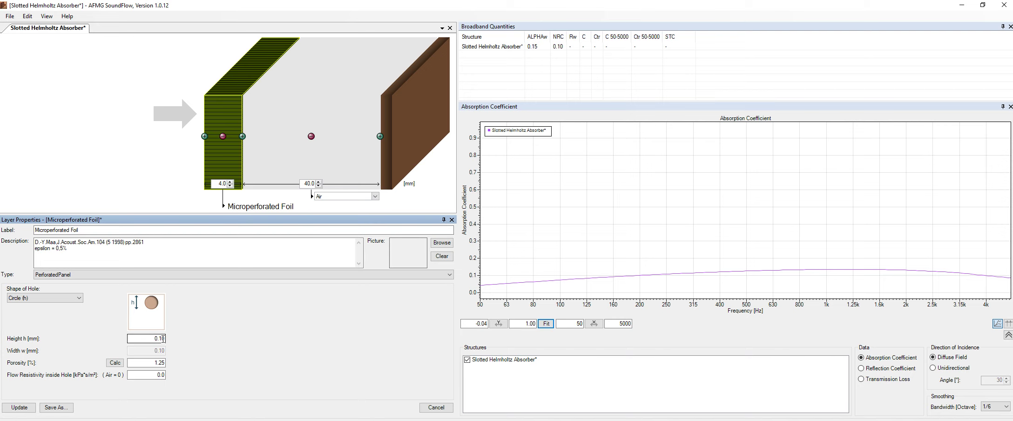
click(163, 338)
Step: Switch between the structure properties and the Microperforated Foil layer properties, ending on the foil
click(256, 209)
click(221, 147)
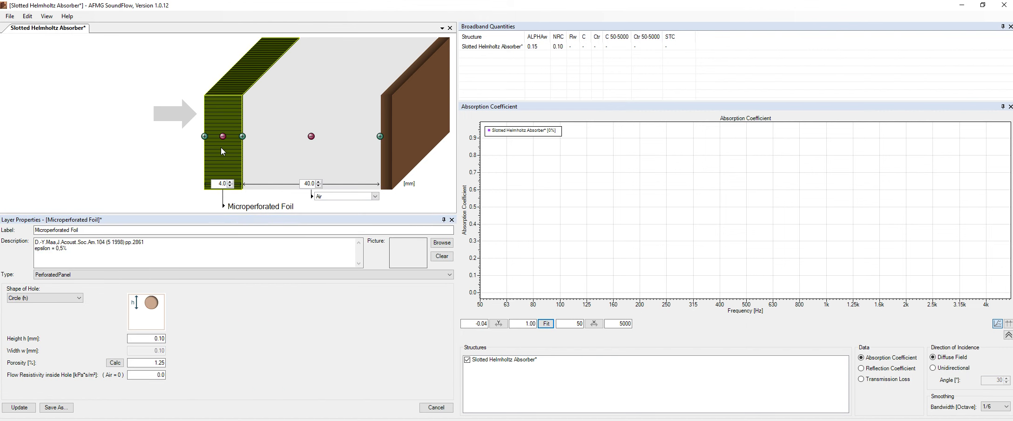
click(281, 171)
click(233, 167)
click(227, 210)
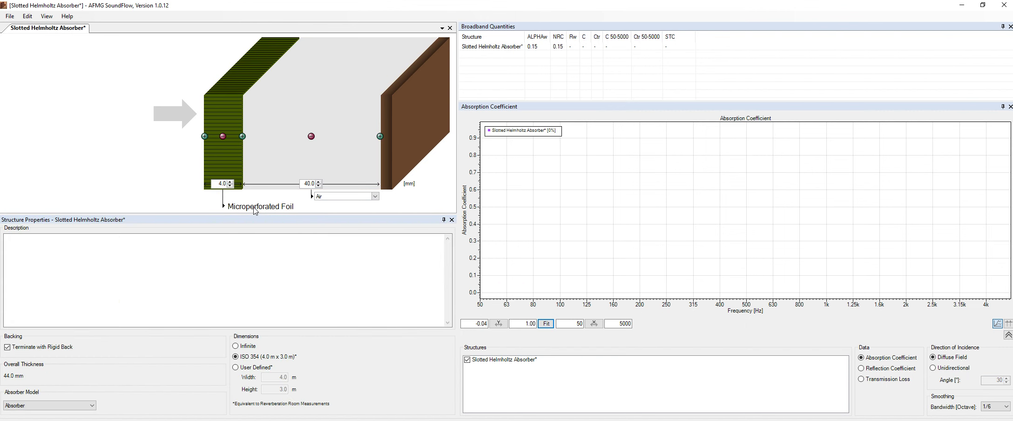
click(237, 172)
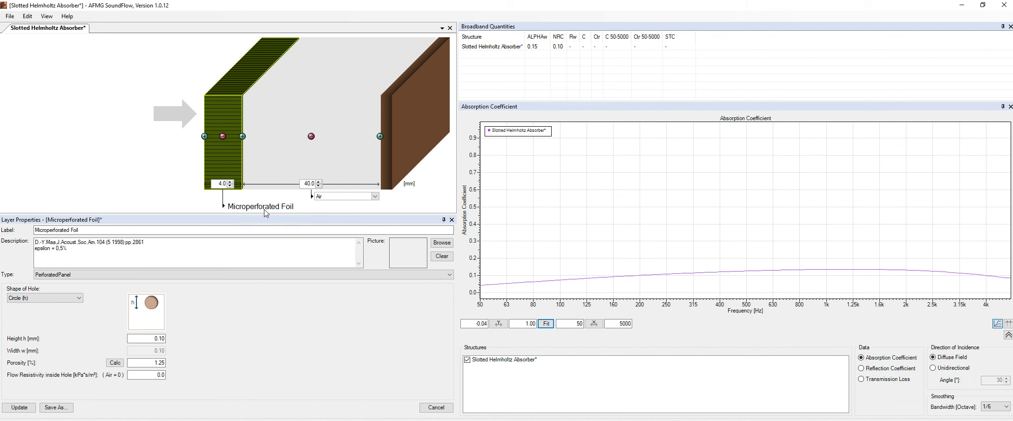
Step: Update the foil material and save it to Perforated Panels\Microperforated Foil.sfmat
click(19, 408)
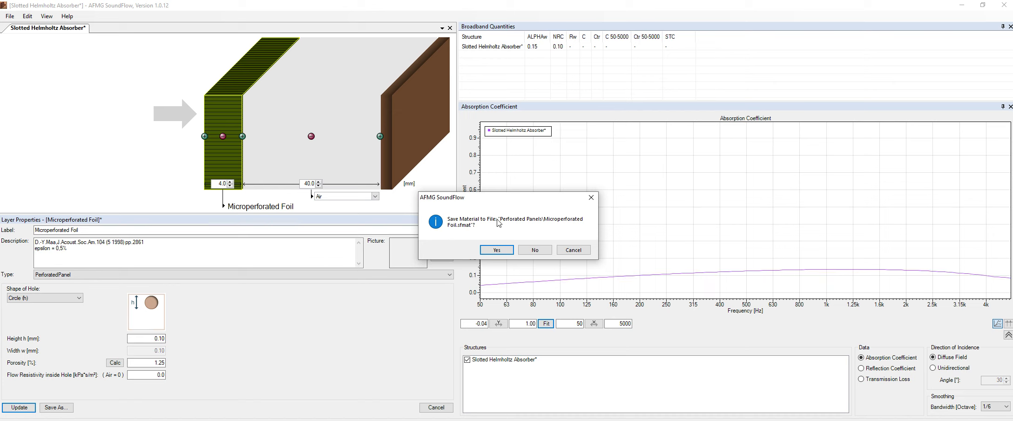
click(497, 250)
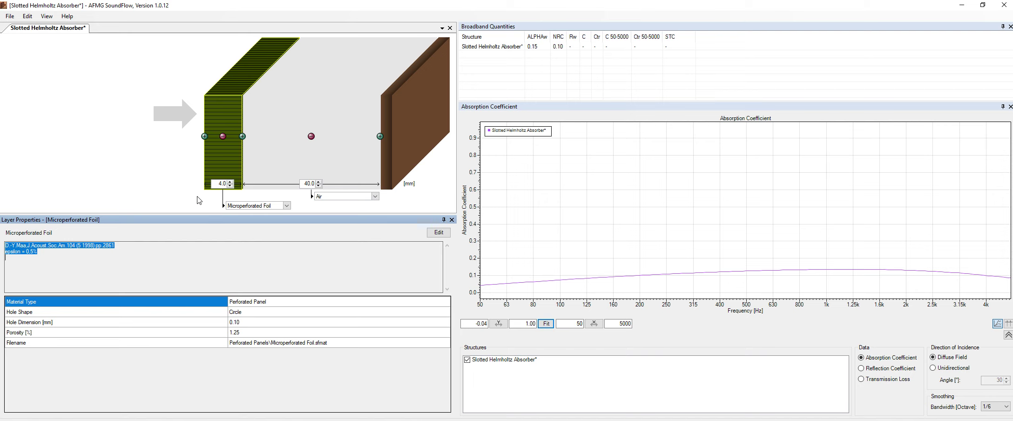
Step: Compare Plate with Holes against perforated Gypsum Board for the front layer, keeping perforated Gypsum Board
click(269, 205)
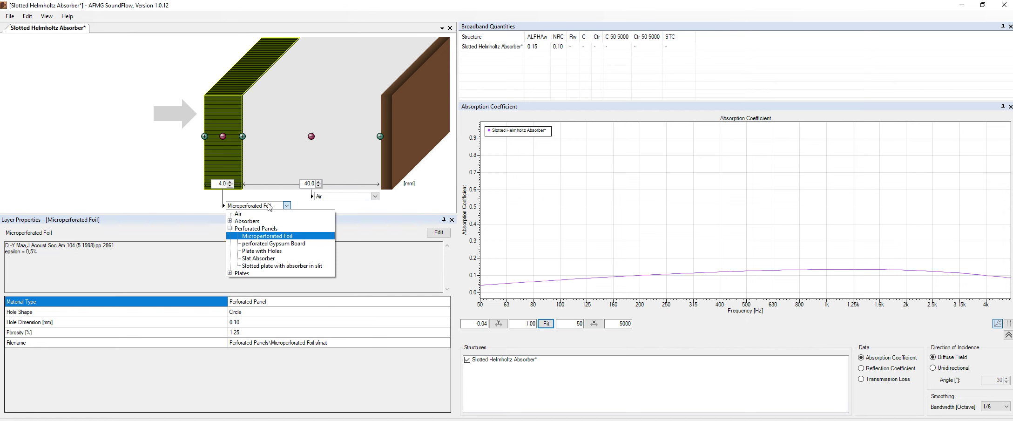
click(259, 243)
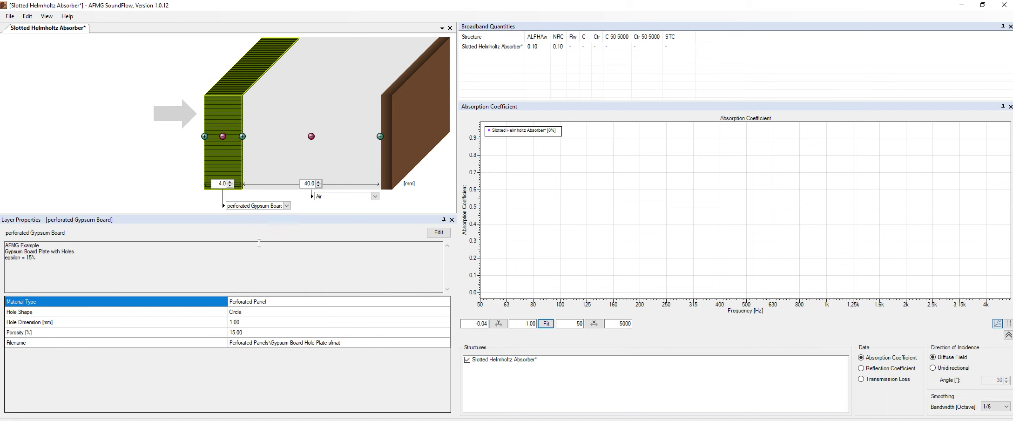
click(279, 207)
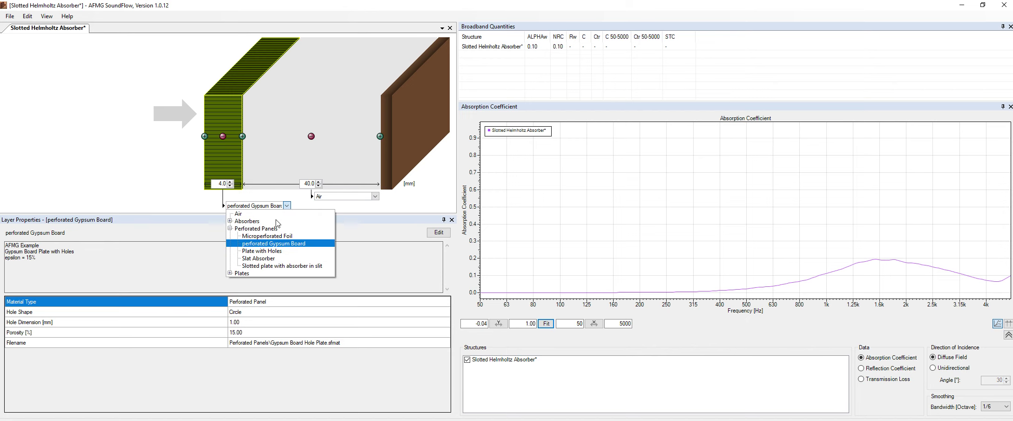
click(269, 251)
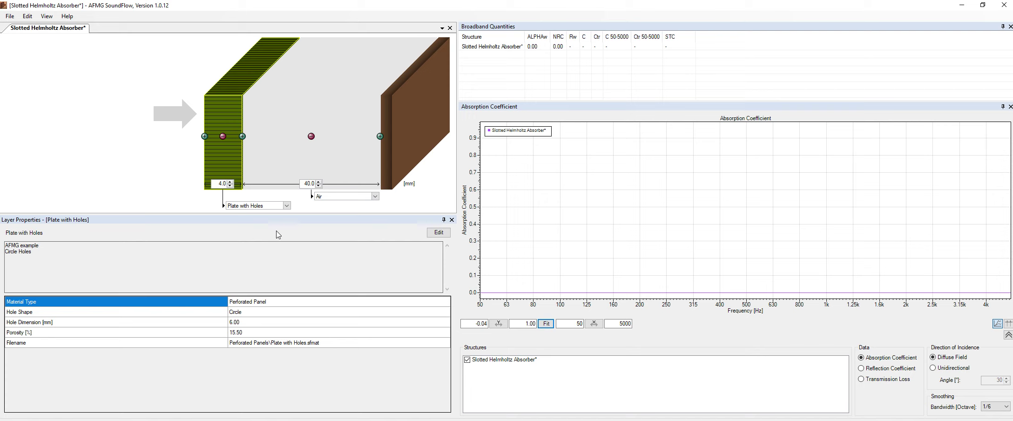
click(266, 206)
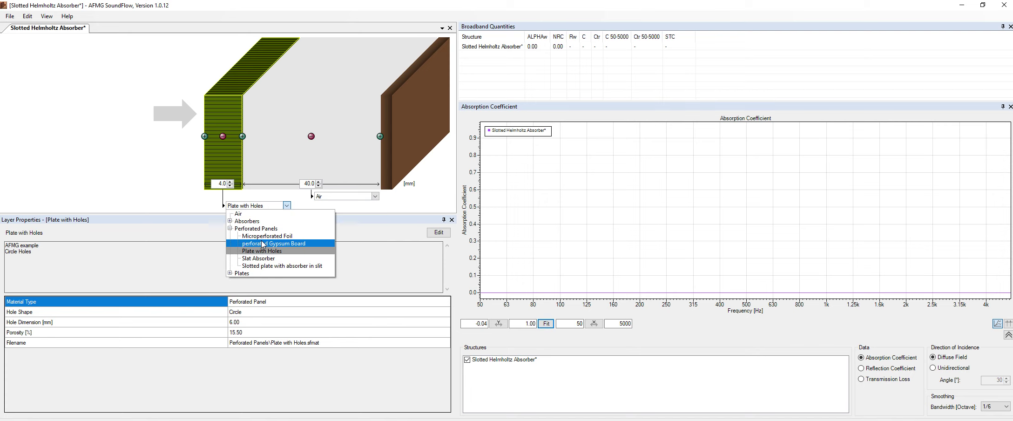
click(261, 244)
click(263, 208)
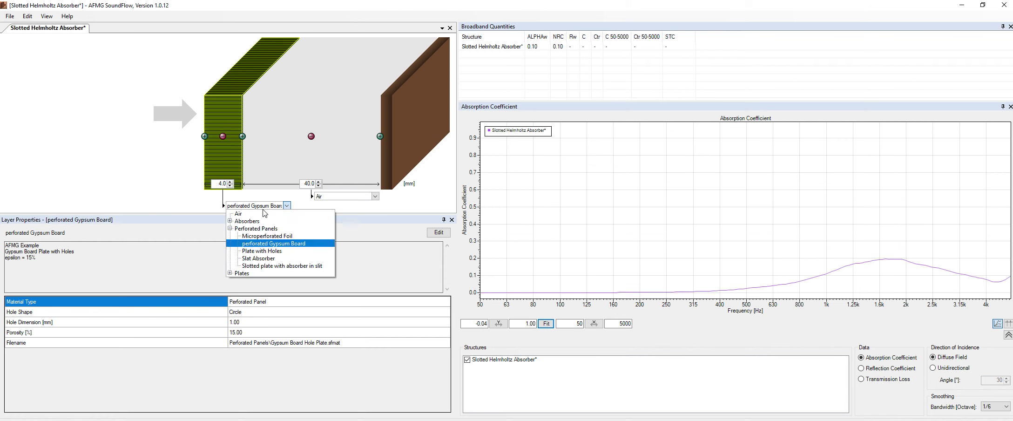
click(266, 251)
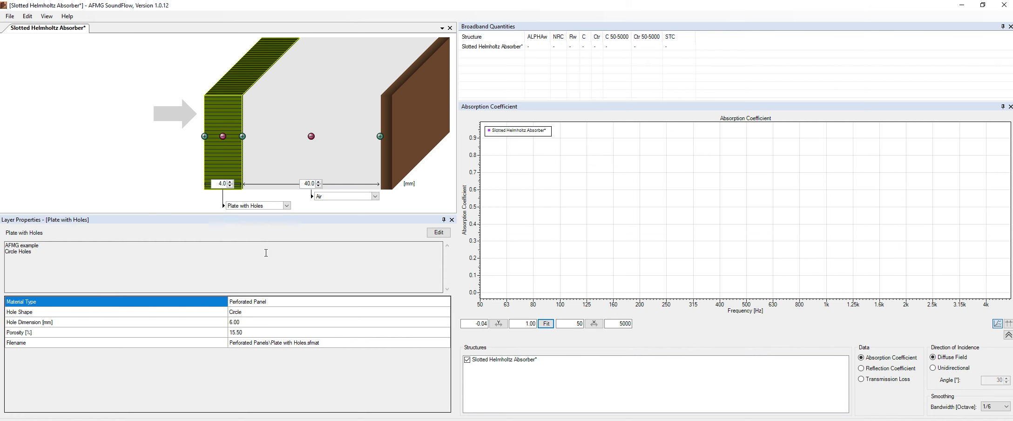
click(260, 207)
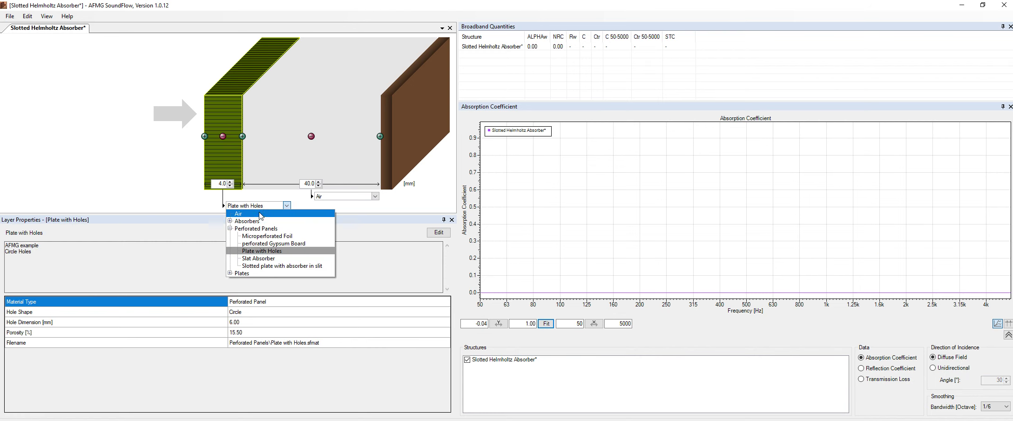
click(291, 243)
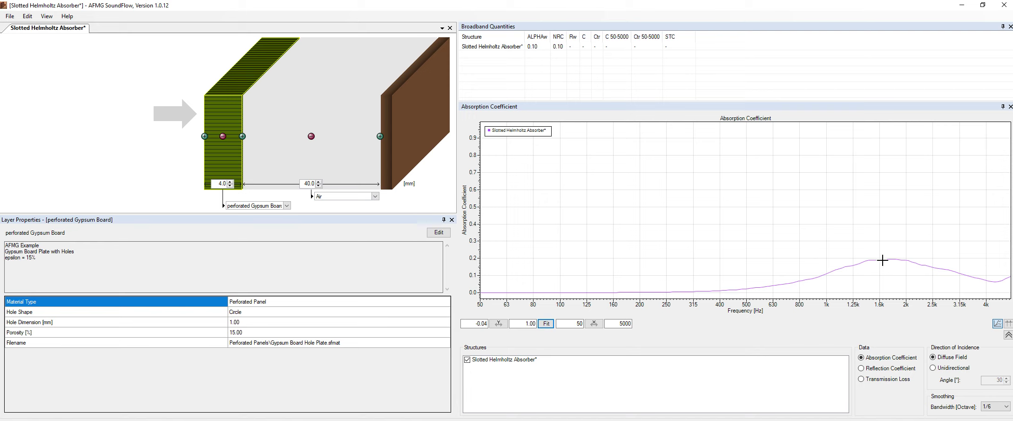
Step: Fill the 40 mm air cavity behind the gypsum board with Absorbers > Rockwool
click(375, 197)
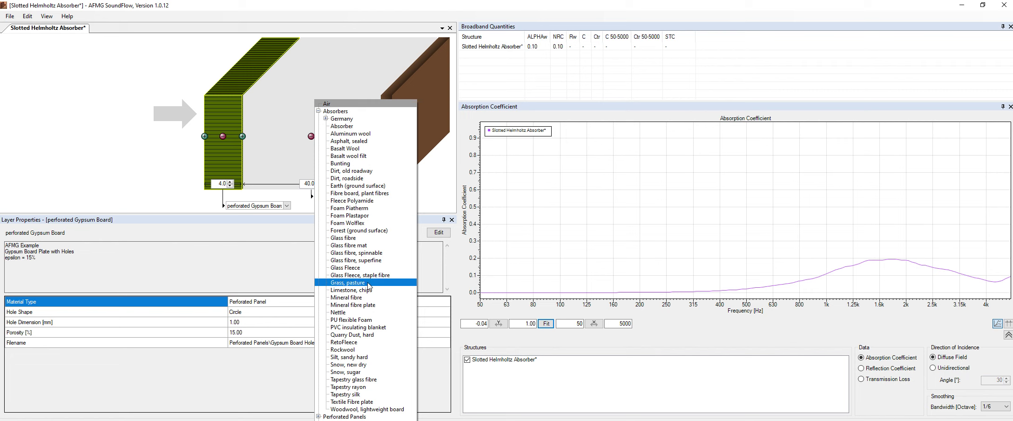
click(362, 350)
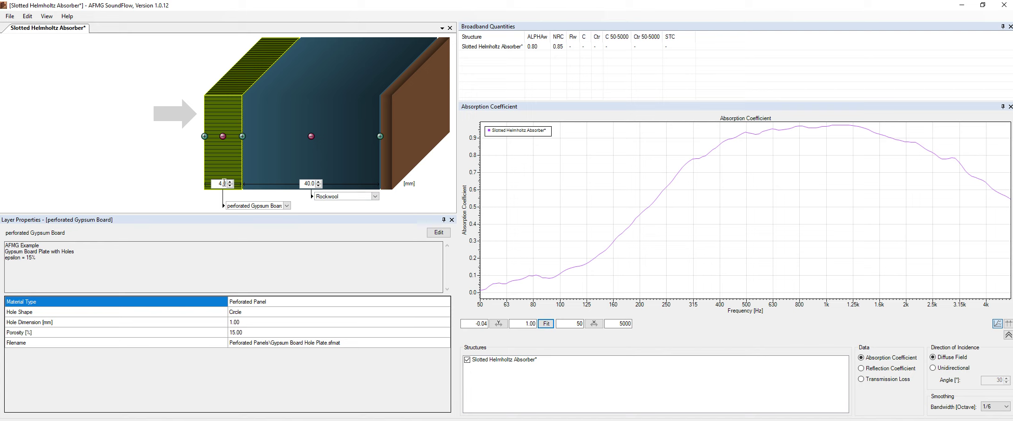
Step: Make the perforated Gypsum Board 13 mm thick and fit the chart to the new curve
click(255, 206)
click(245, 198)
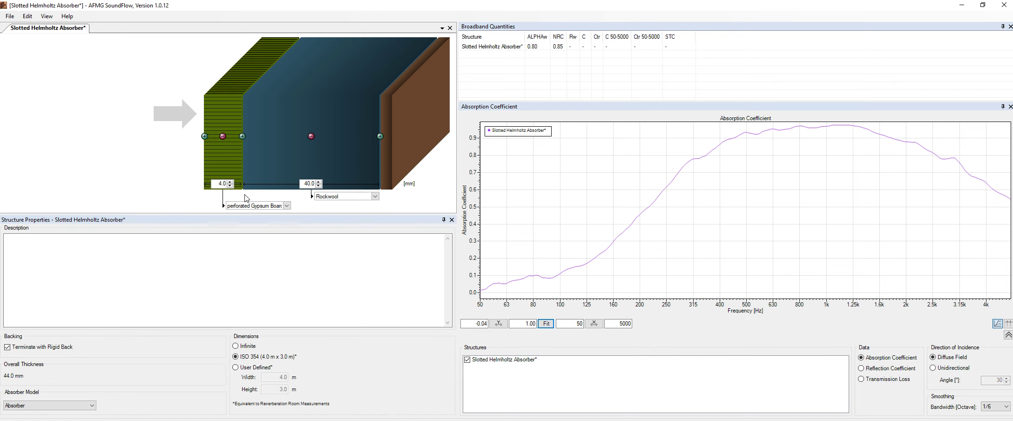
click(216, 177)
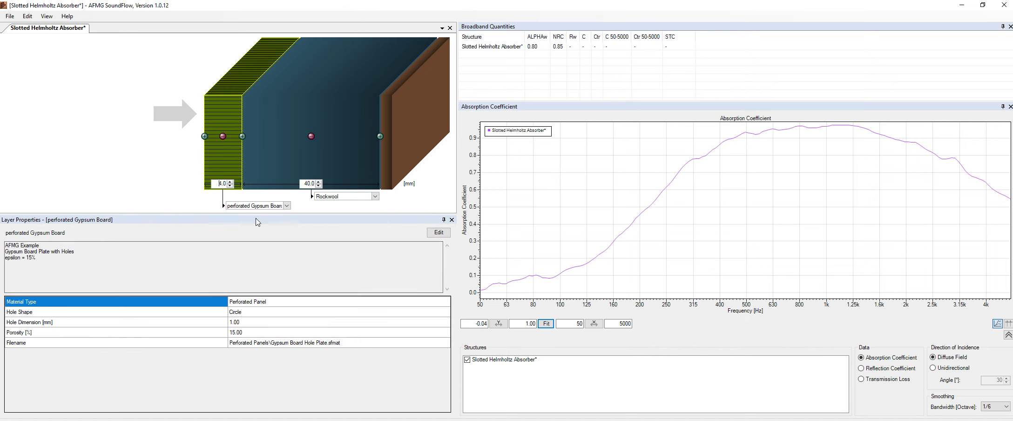
text(13)
key(Return)
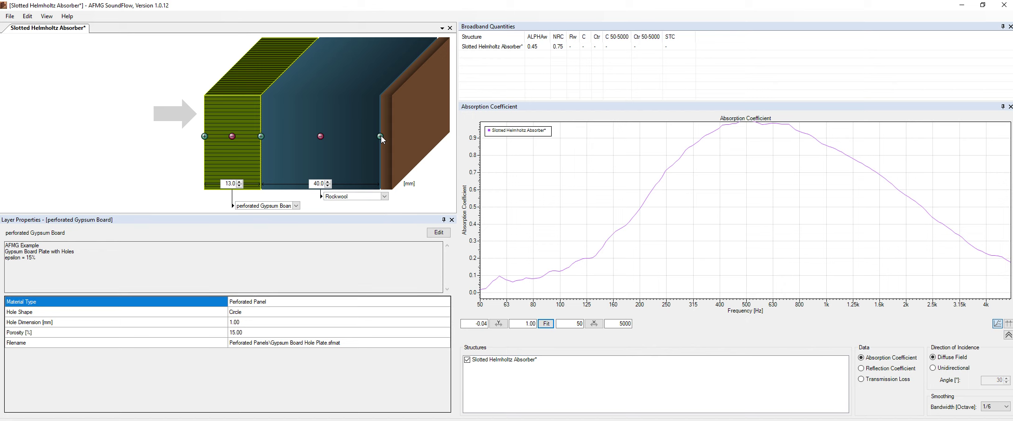
click(546, 325)
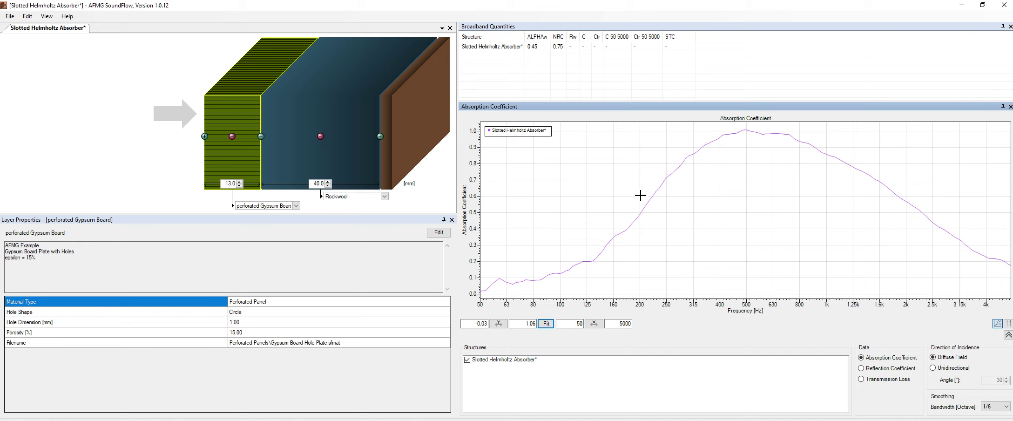
click(380, 137)
click(388, 187)
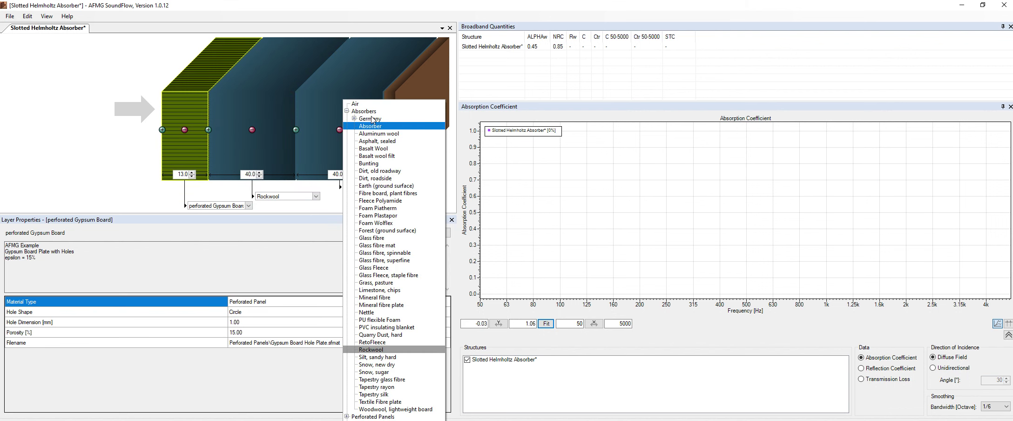
click(371, 105)
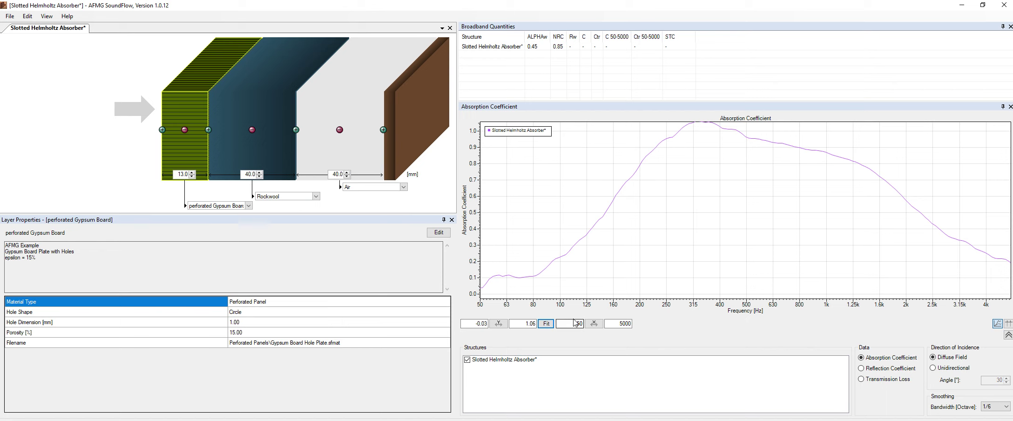
click(545, 322)
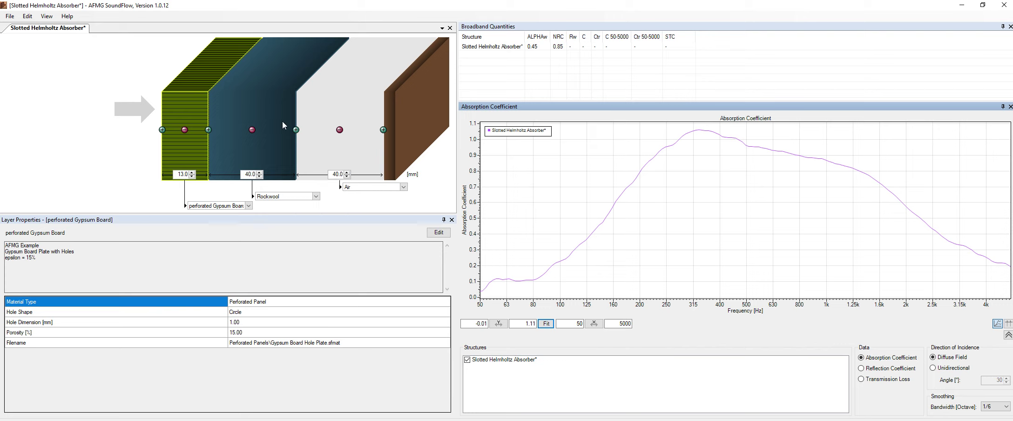
click(340, 130)
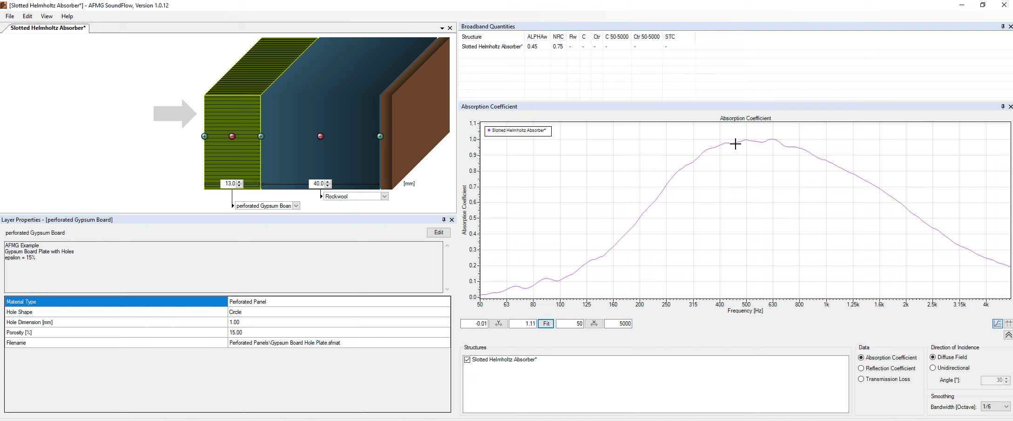
Step: Try Gypsum Board thicknesses of 23 mm and 8 mm, then return it to 13 mm
click(228, 183)
key(BackSpace)
text(2)
key(Return)
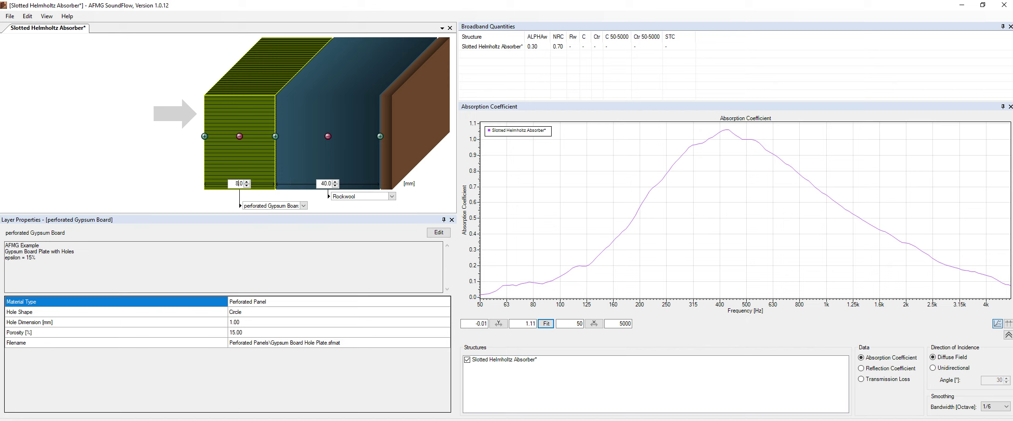
key(Return)
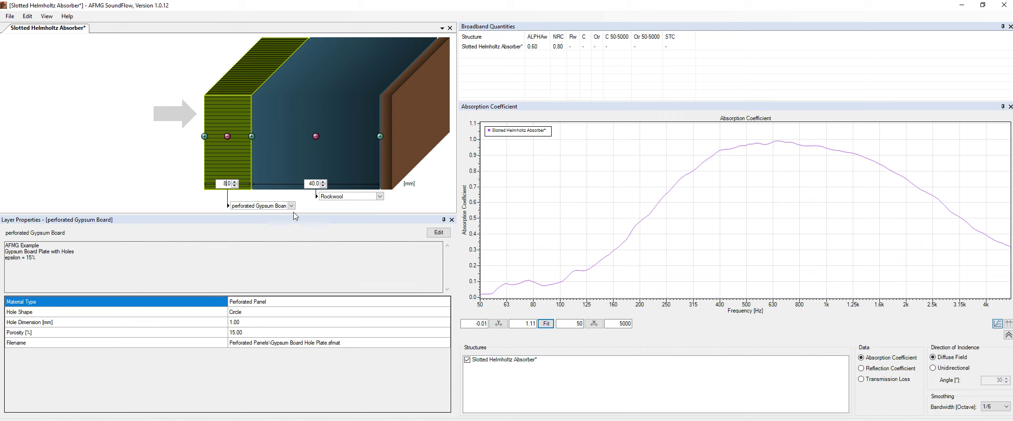
key(BackSpace)
text(13)
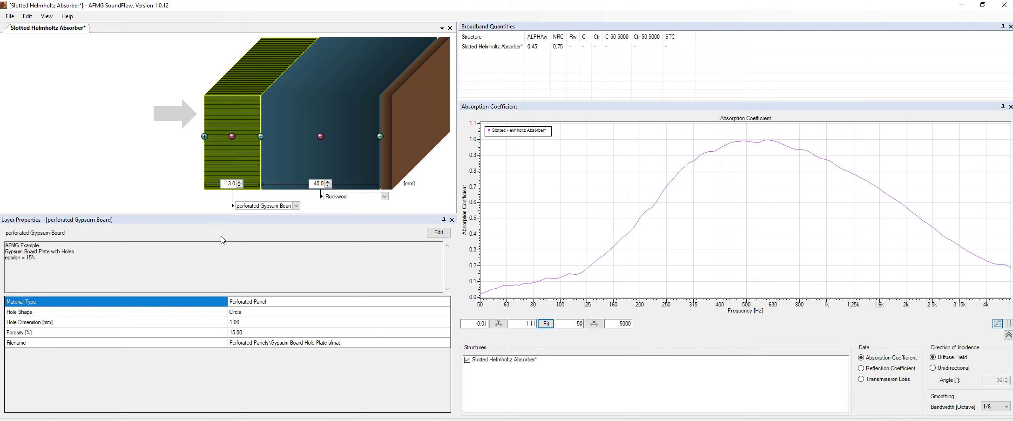
Step: Change the Gypsum Board's hole shape to Square (h) and bring up the Porosity Calculator
click(438, 233)
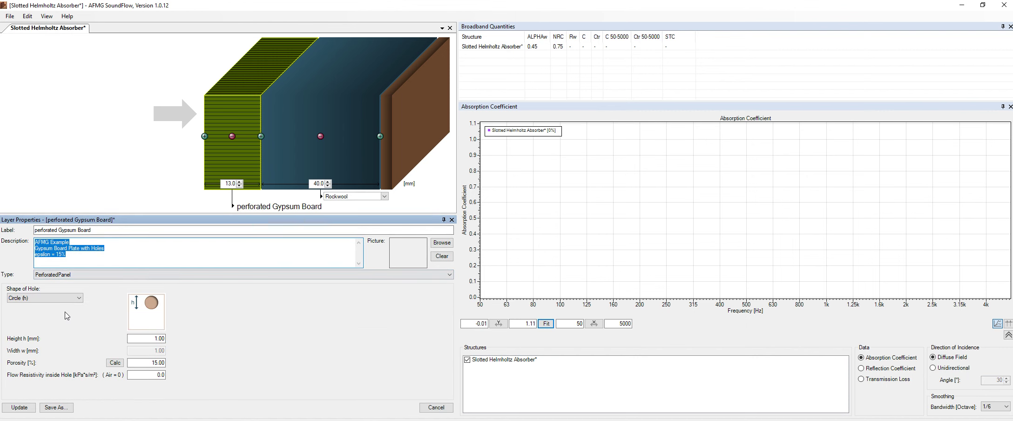
click(51, 296)
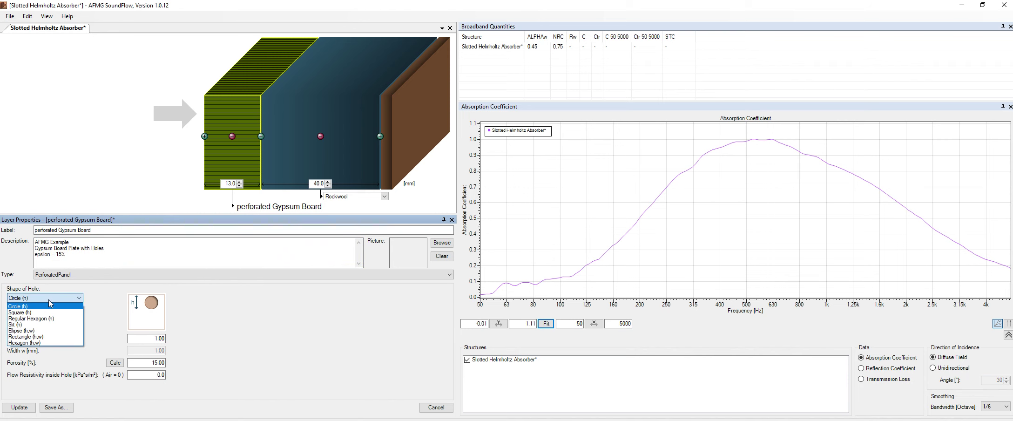
click(40, 317)
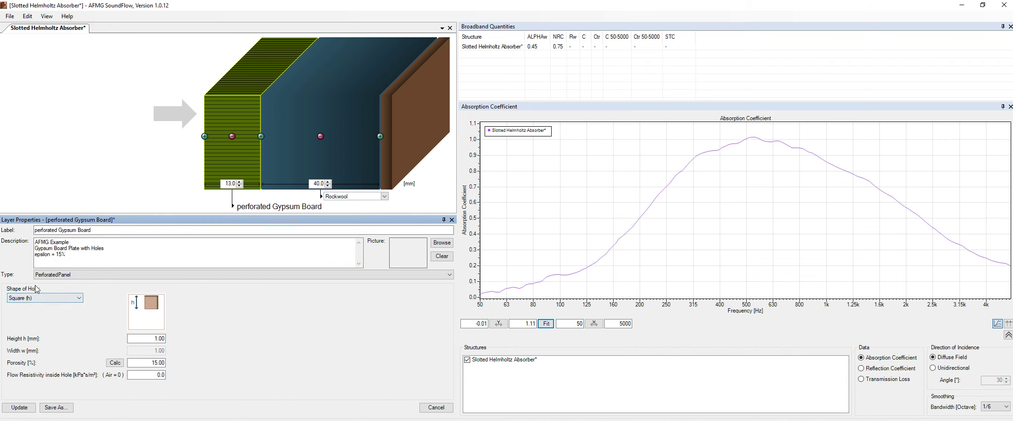
click(116, 363)
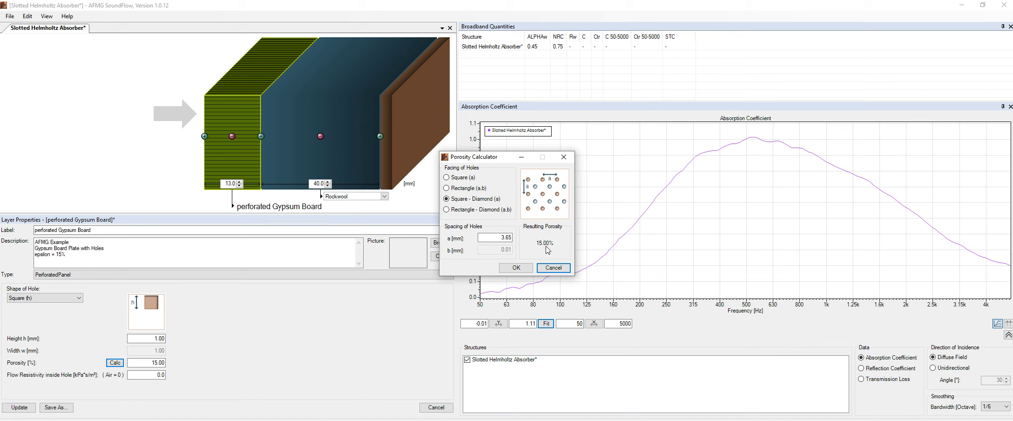
Step: Set the square-diamond spacing a to 3.15 mm and accept the resulting 20.16% porosity
click(508, 237)
key(Tab)
click(523, 268)
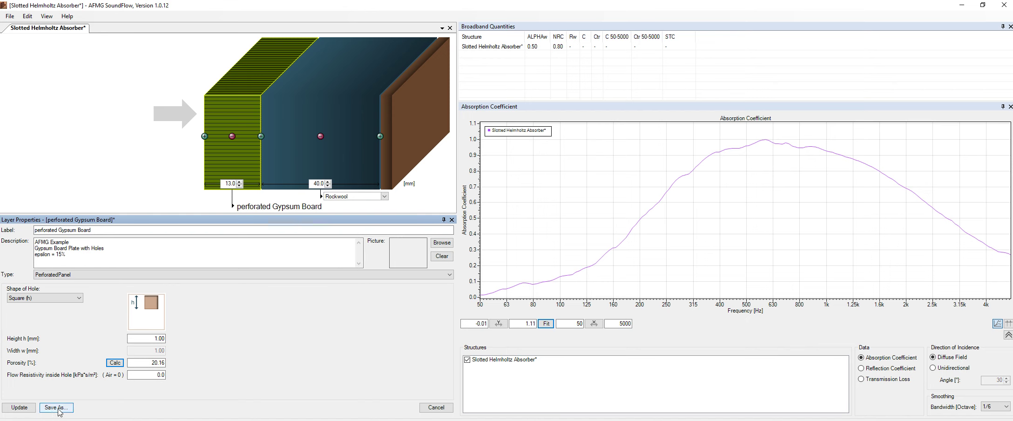
Step: Apply the square-hole Gypsum Board edits and save them to its material file
click(19, 407)
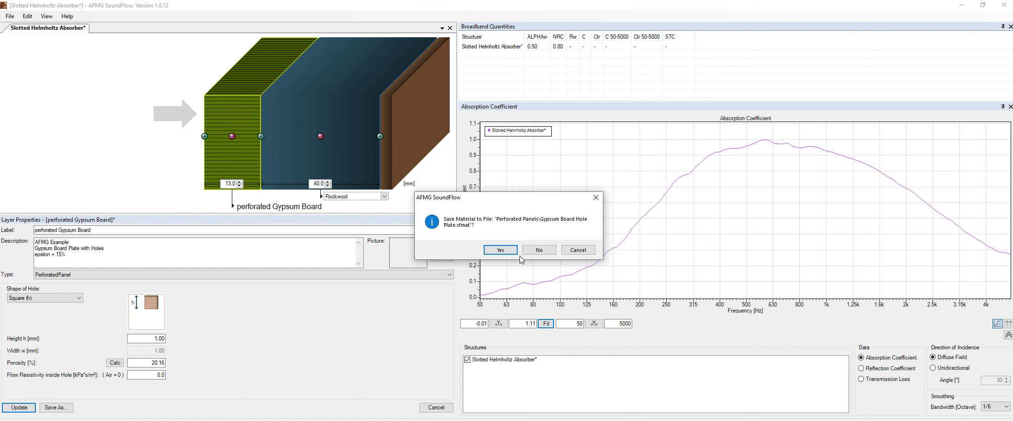
click(511, 251)
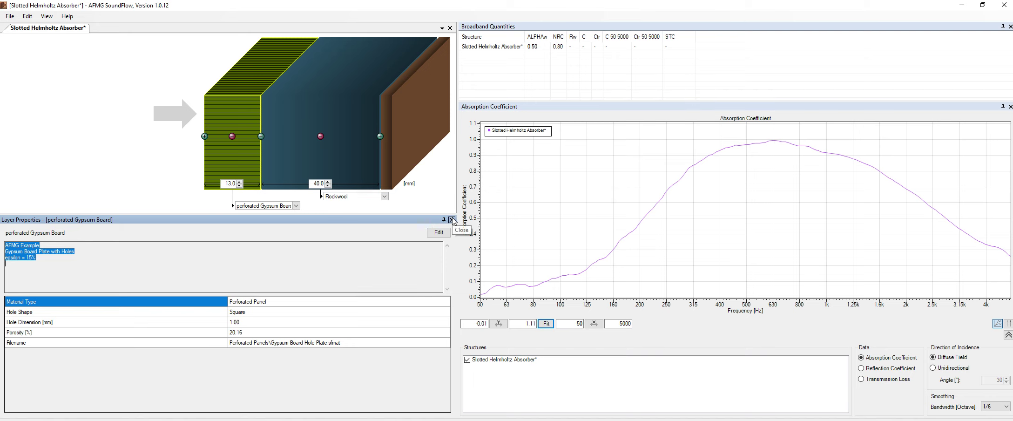
click(252, 160)
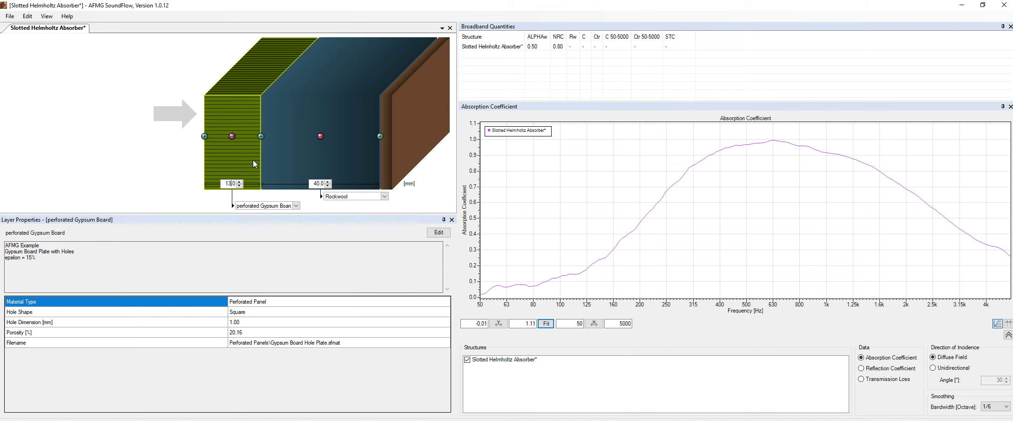
Step: Inspect the gypsum and Rockwool layer properties, ending on the overall Structure Properties panel
click(155, 146)
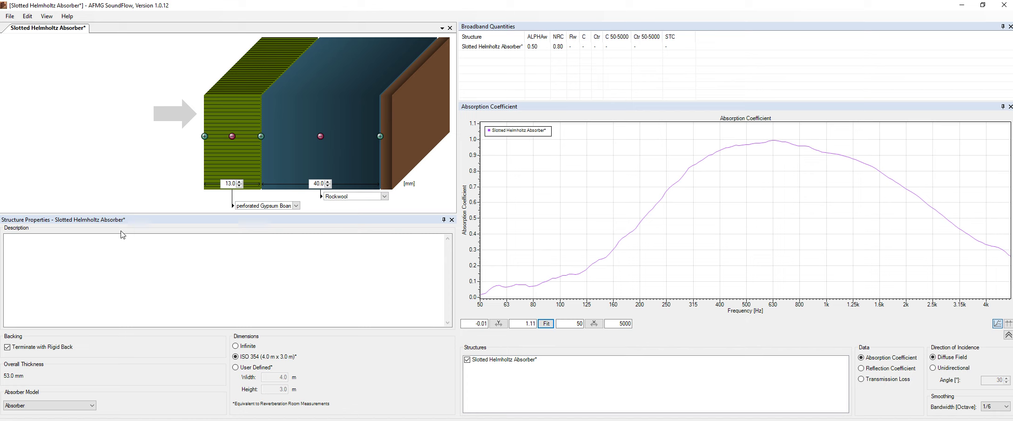
click(225, 159)
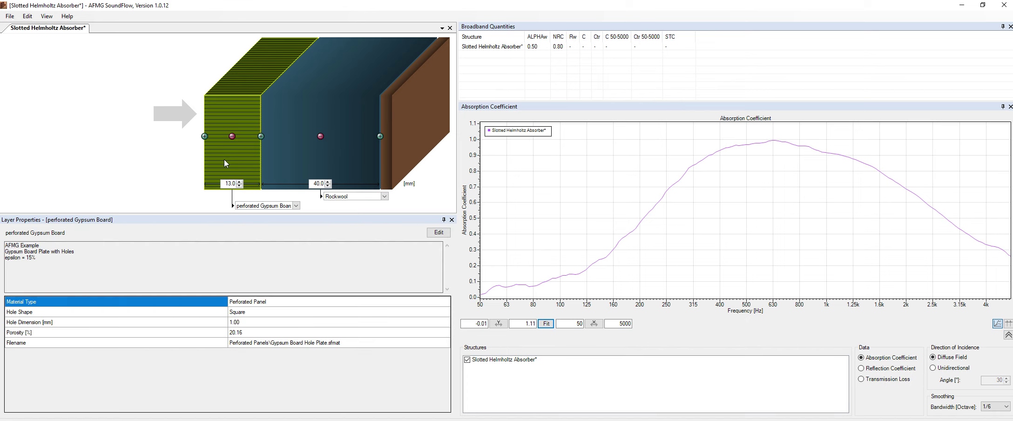
click(274, 146)
click(236, 147)
click(145, 157)
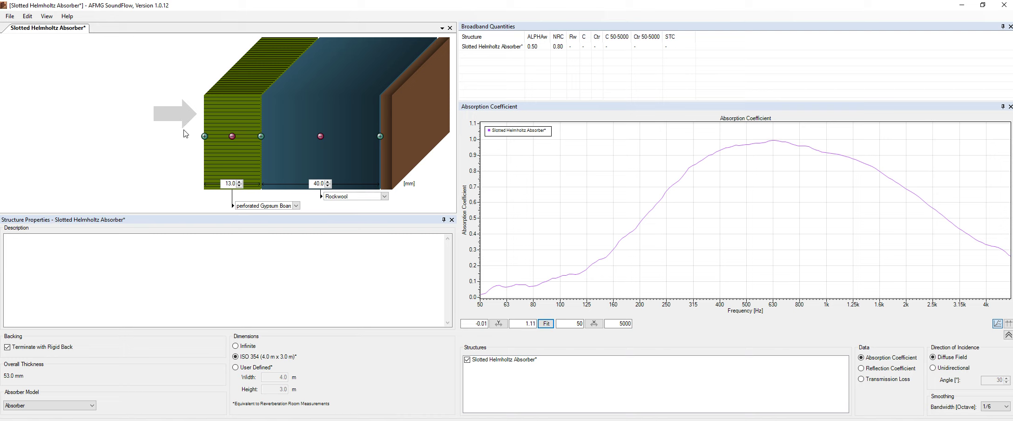
Step: Replace the front layer with Slat Absorber and bring up its porosity calculator
click(296, 206)
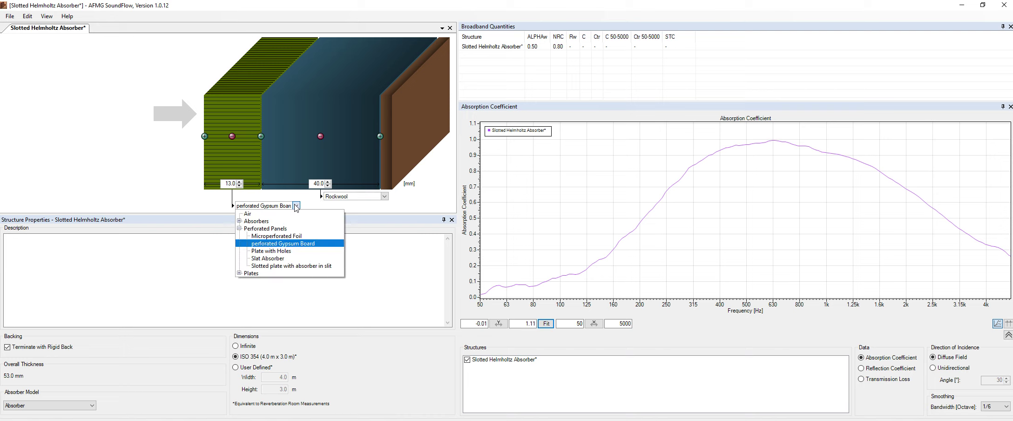
click(292, 258)
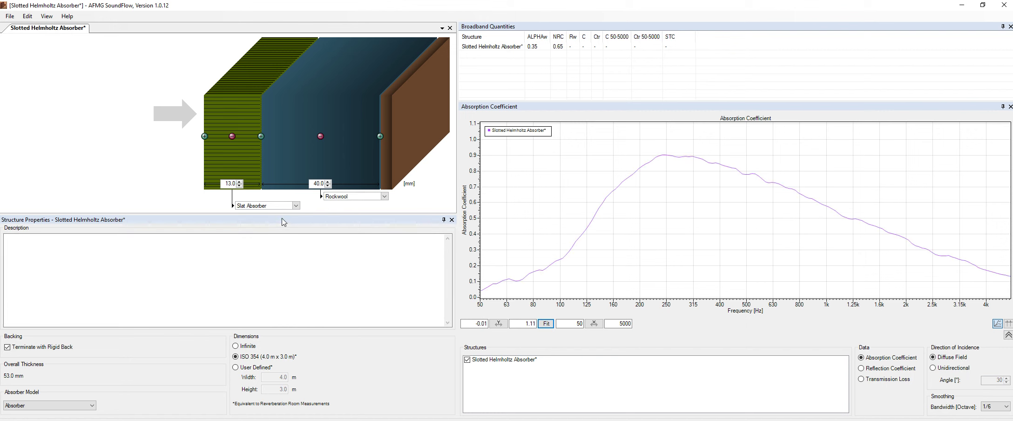
click(250, 165)
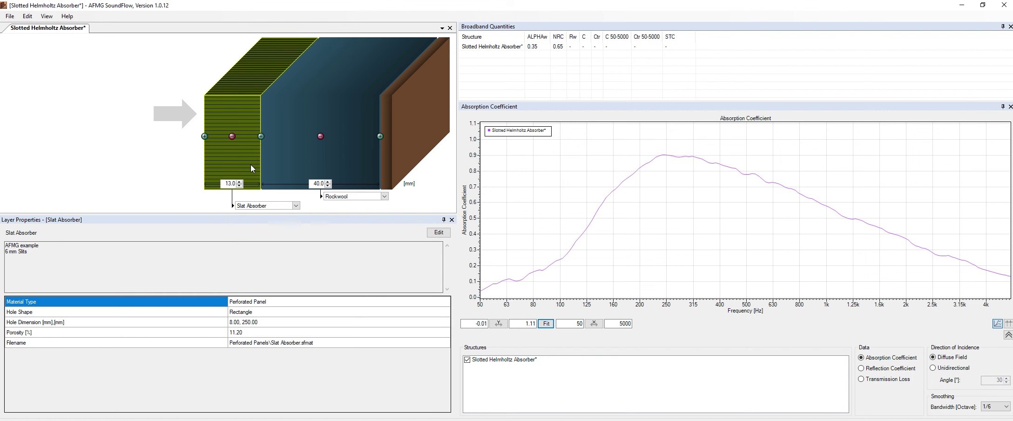
click(439, 232)
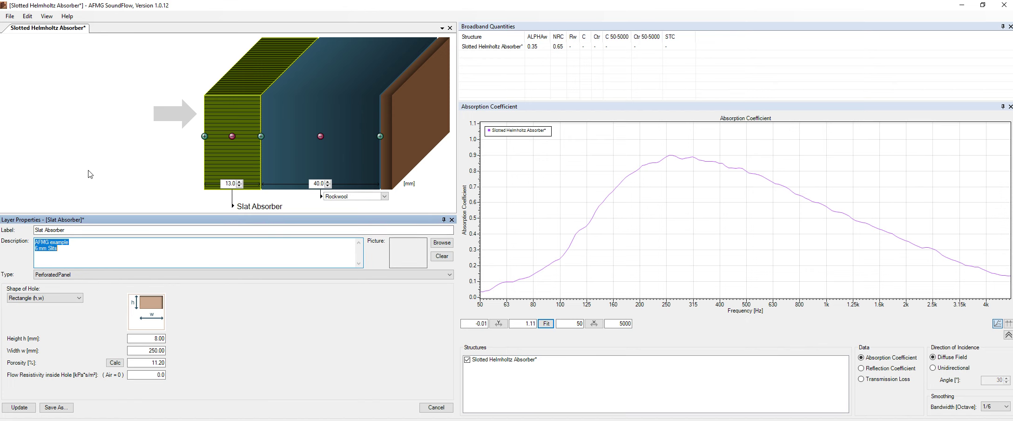
click(116, 363)
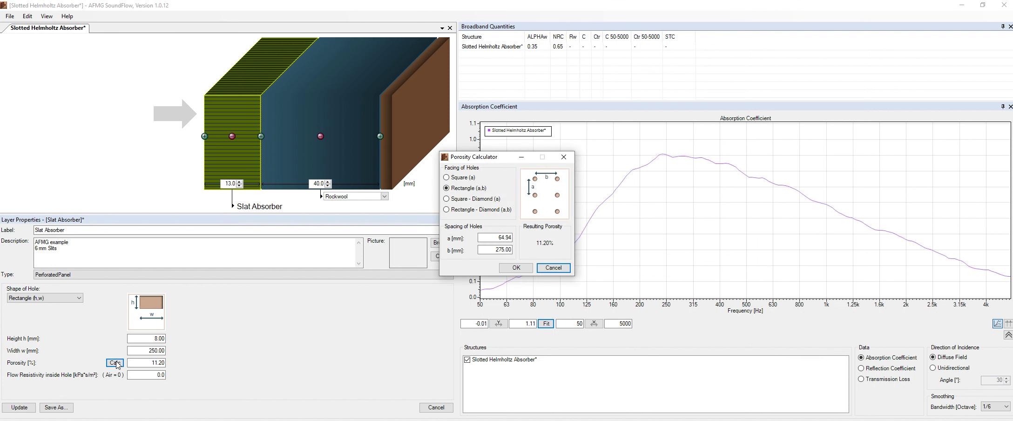
Step: Try spacing a values of 11, 30, 50 and finally 80 mm, giving 9.09% porosity
click(501, 237)
key(Tab)
key(shift+Tab)
text(11)
key(Tab)
key(shift+Tab)
text(3)
key(Tab)
key(shift+Tab)
text(5)
key(Tab)
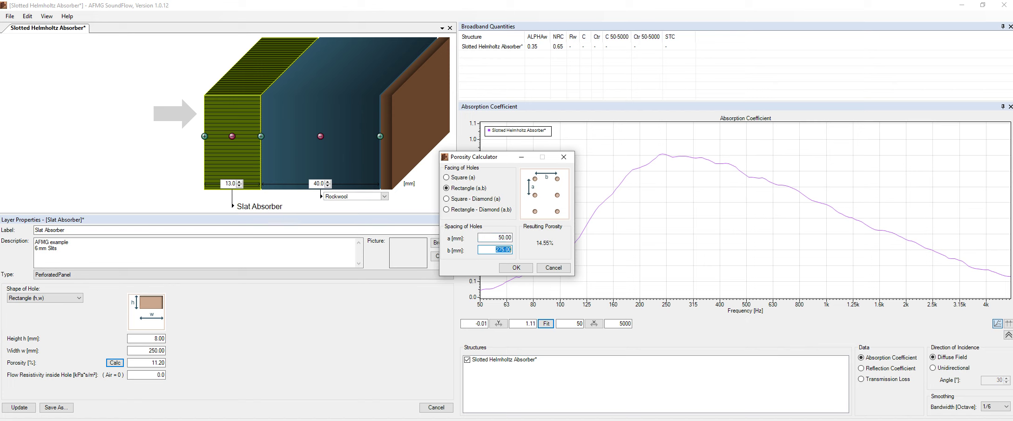
key(shift+Tab)
text(8)
key(Tab)
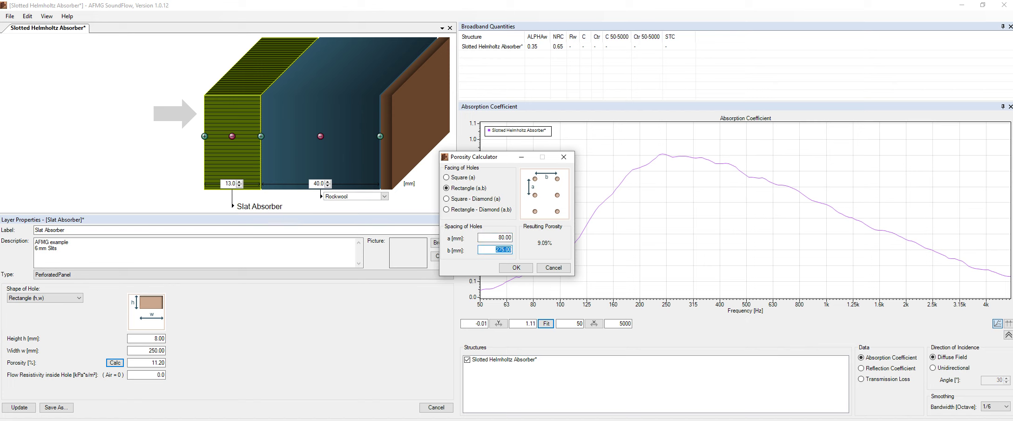
Step: Accept the 9.09% porosity for the Slat Absorber in the Porosity Calculator
click(518, 268)
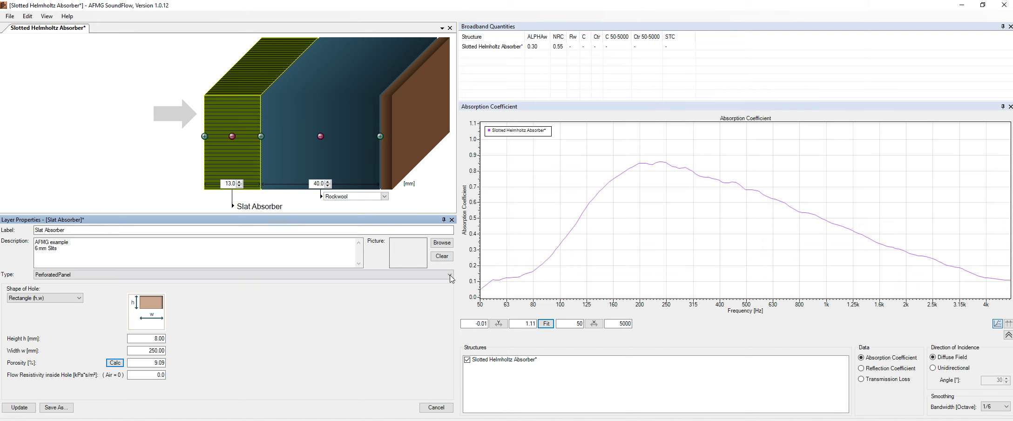
Step: Switch the Slat Absorber's holes to Ellipse (h,w) and save it to Slat Absorber.sfmat
click(75, 301)
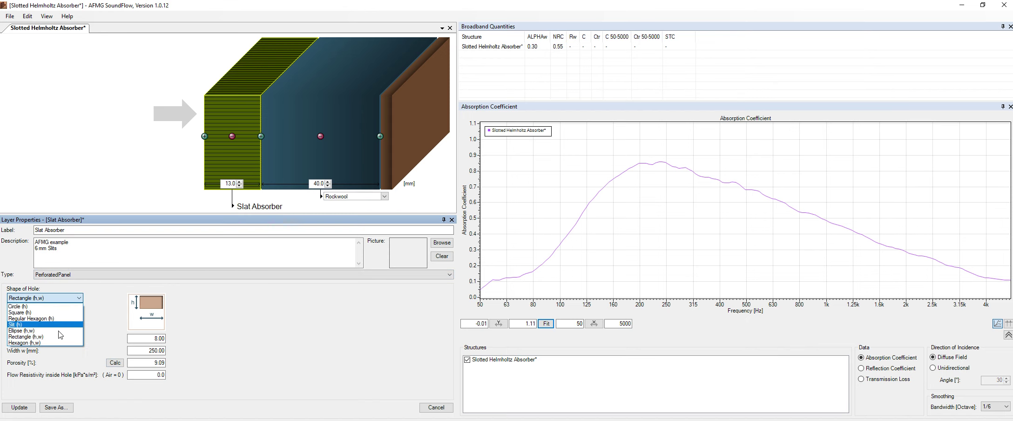
click(51, 342)
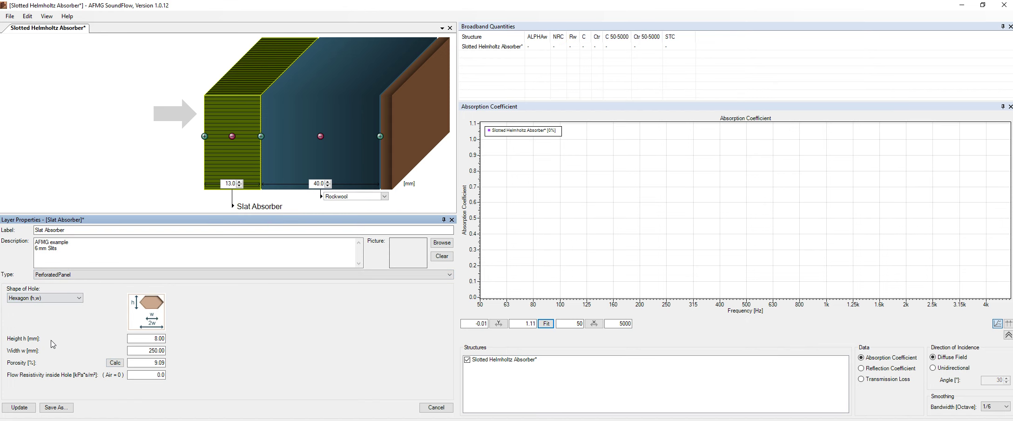
click(60, 300)
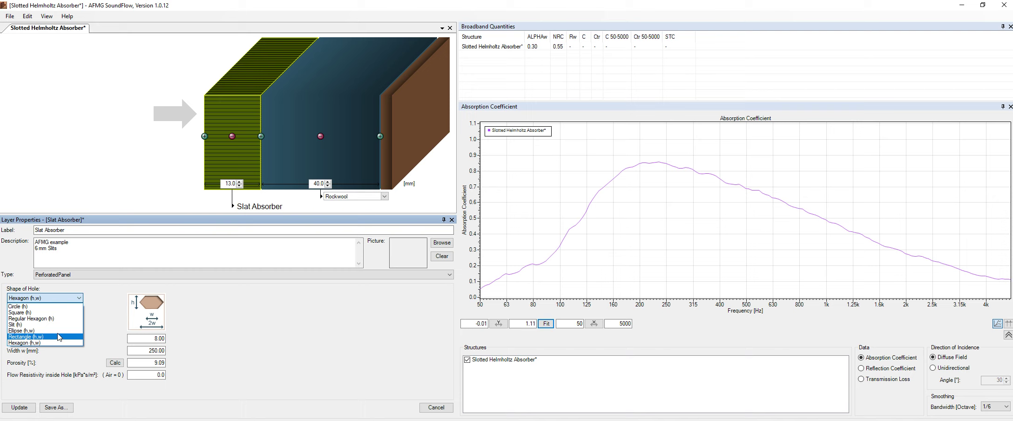
click(48, 331)
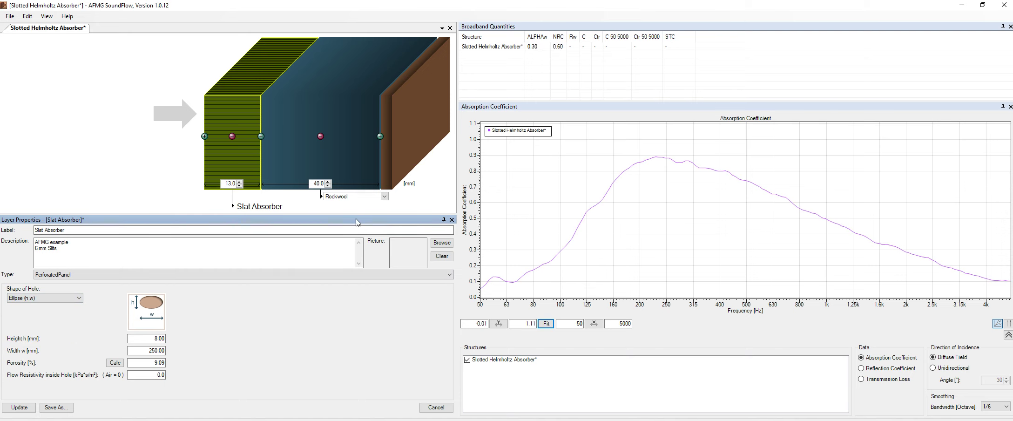
click(35, 408)
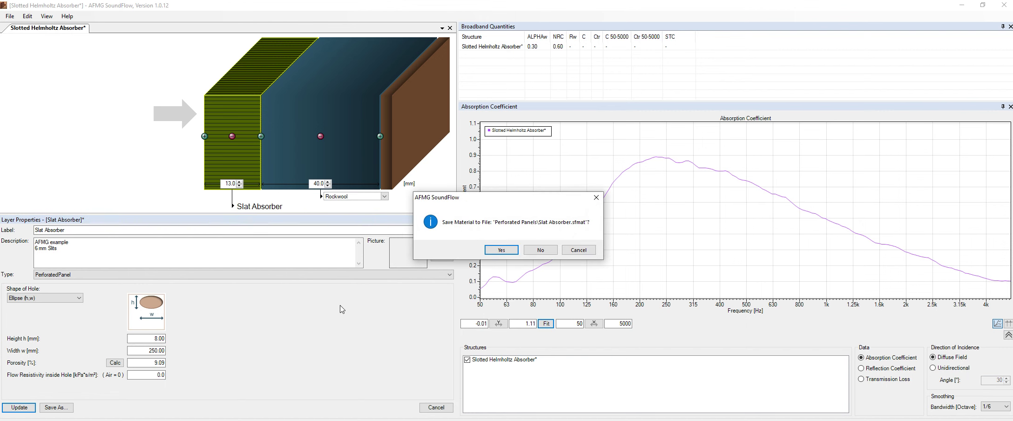
click(503, 249)
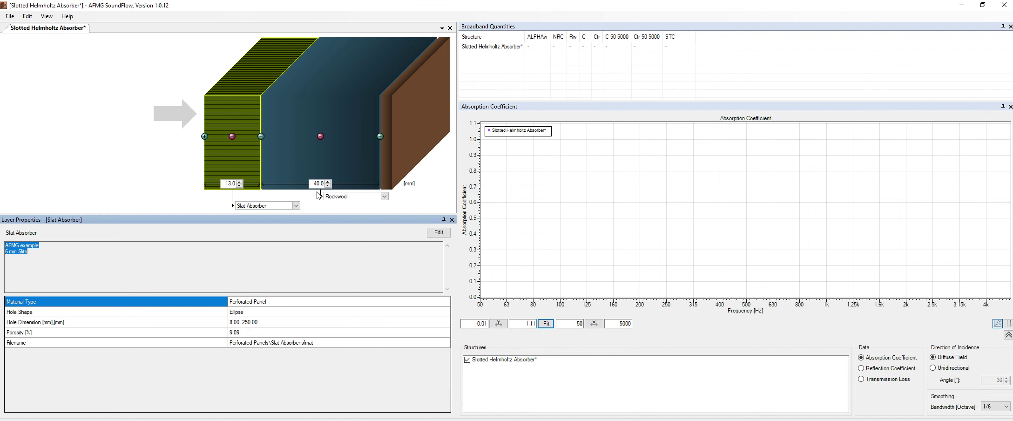
Step: Replace the front layer with Slotted plate with absorber in slit and start editing it
click(296, 205)
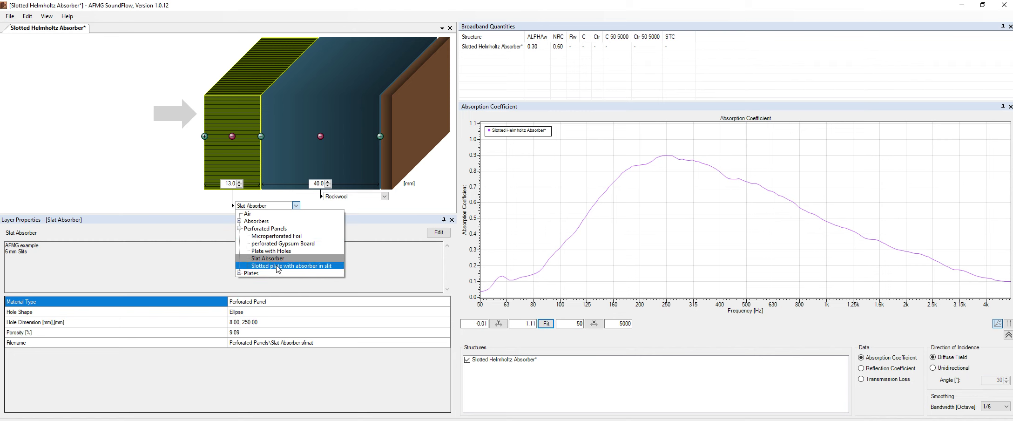
click(277, 266)
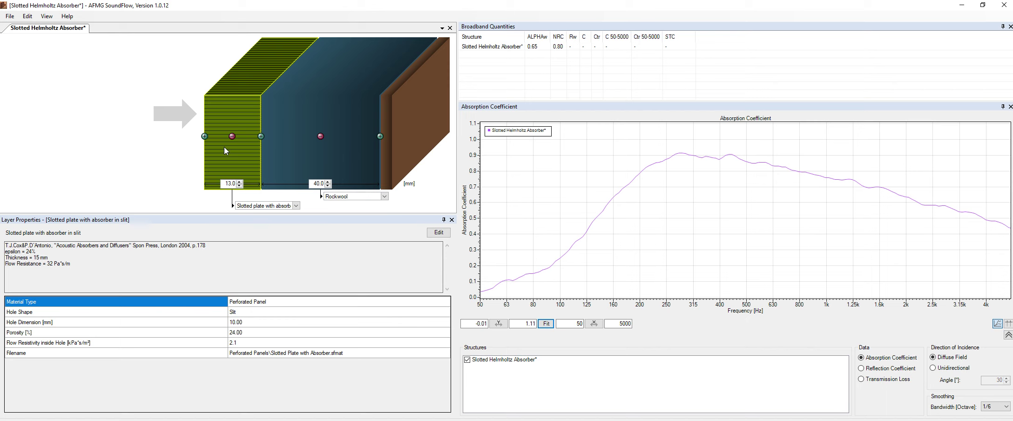
click(438, 232)
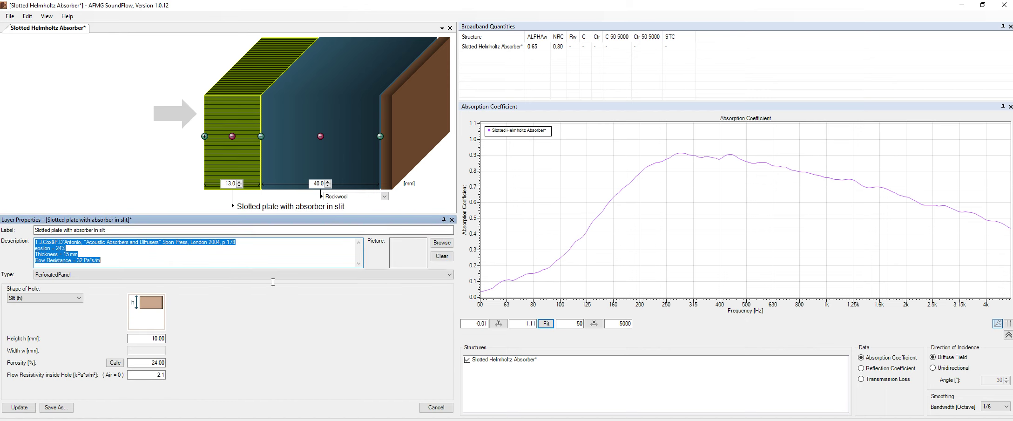
Step: Give the slotted plate 10.00 × 0.01 mm Ellipse (h,w) holes and save Slotted Plate with Absorber.sfmat
click(78, 298)
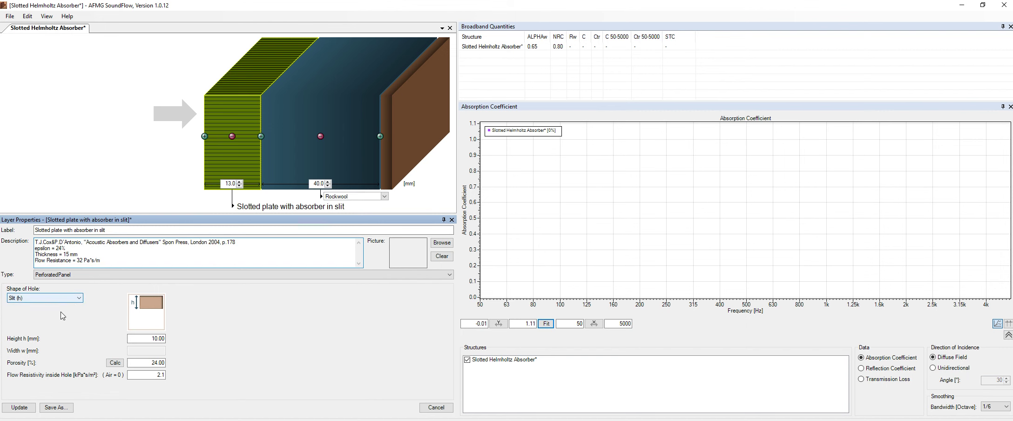
click(52, 326)
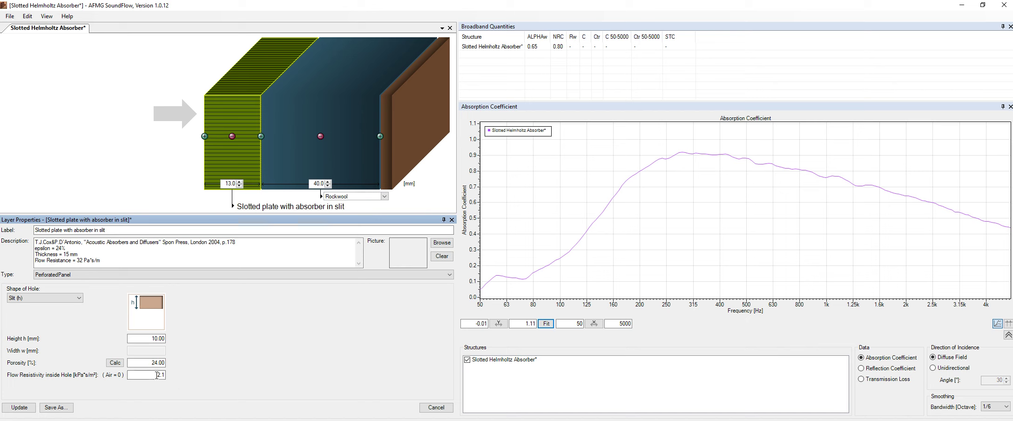
click(76, 299)
click(59, 332)
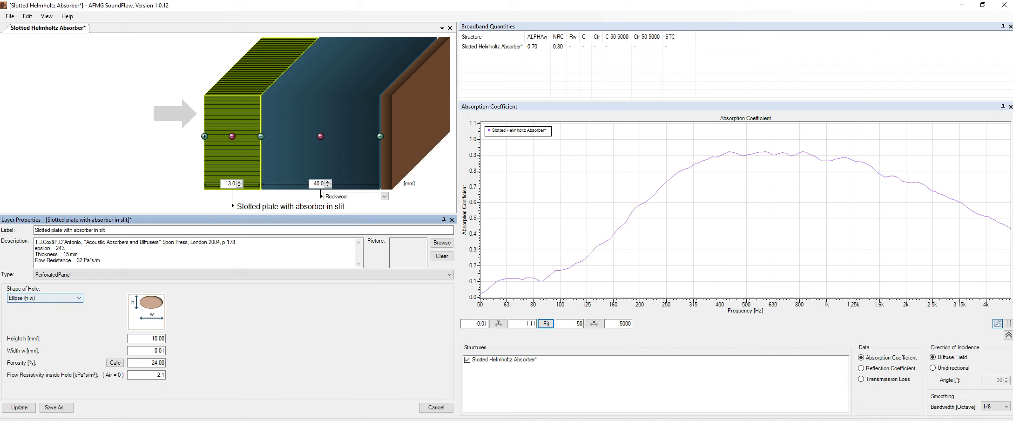
click(19, 406)
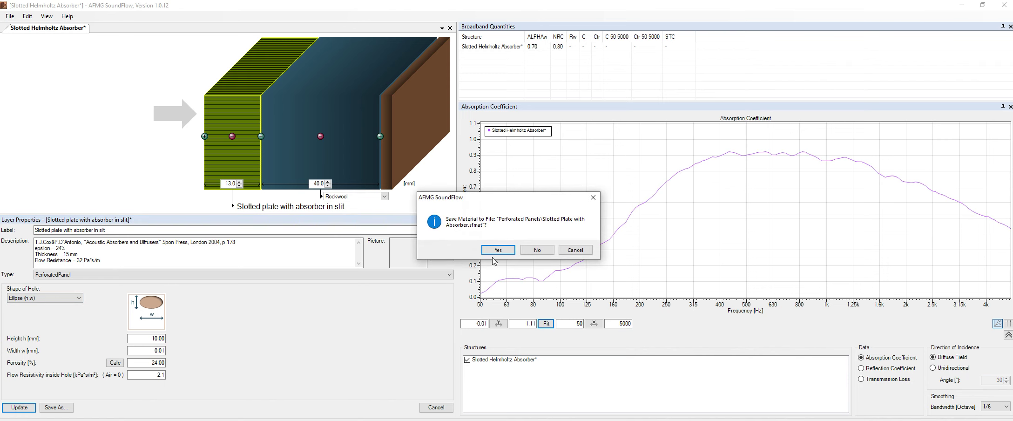
click(492, 252)
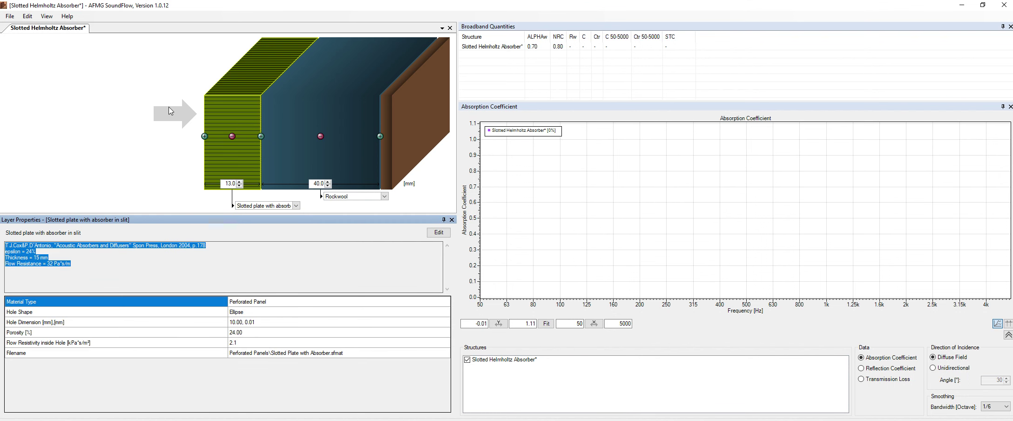
Step: Open the saved Microperforated Foil structure (0.20 mm foil over 60.0 mm air) in its own tab
click(9, 16)
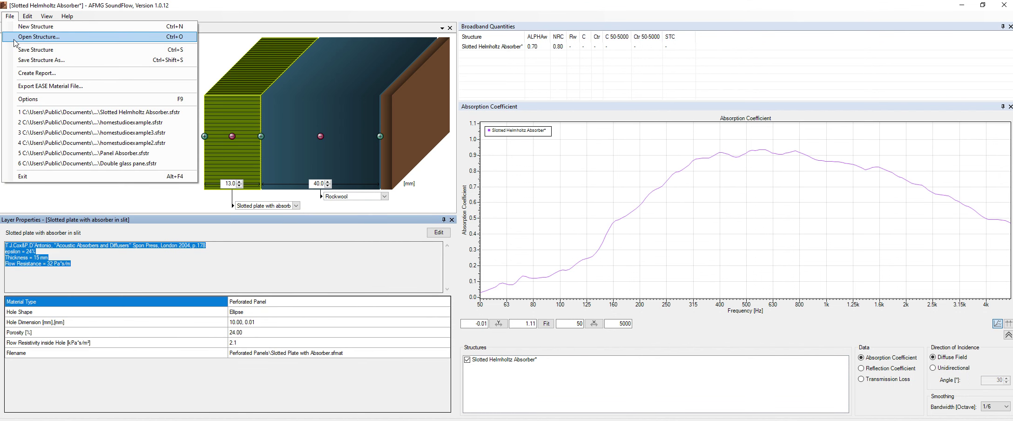
click(15, 39)
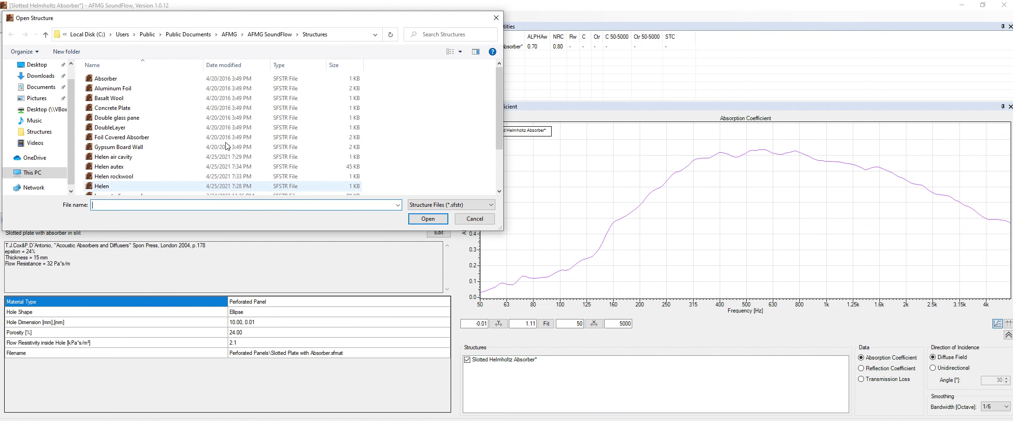
scroll(225, 146, down, 2)
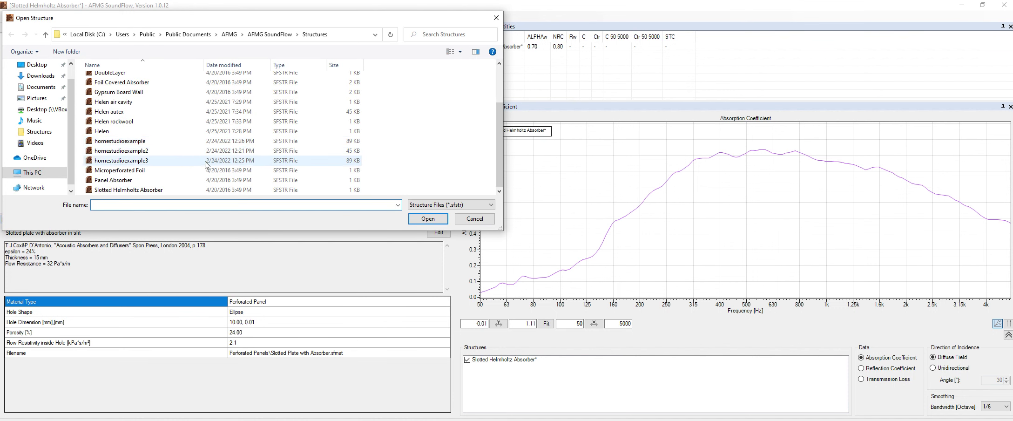
scroll(205, 164, up, 2)
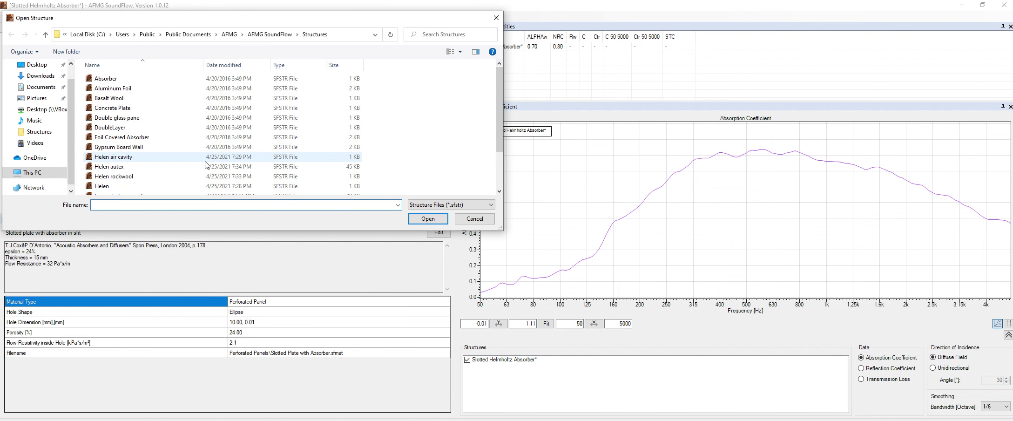
scroll(205, 165, down, 2)
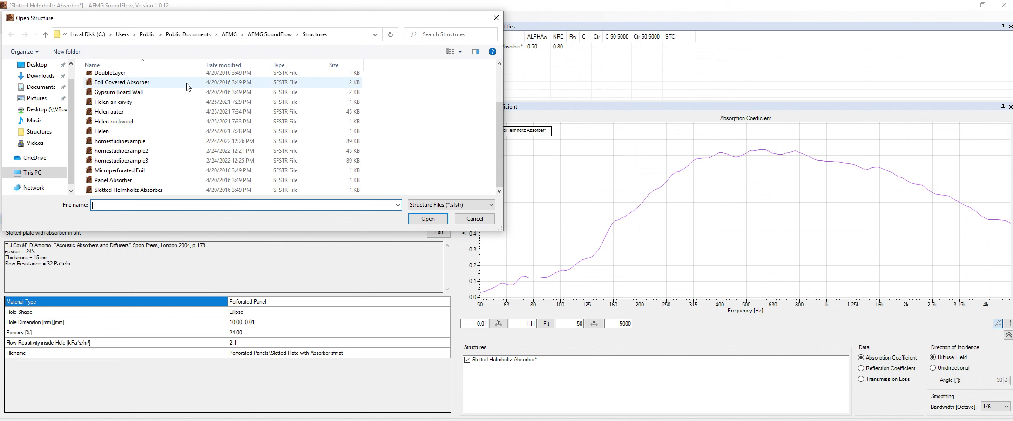
double_click(164, 171)
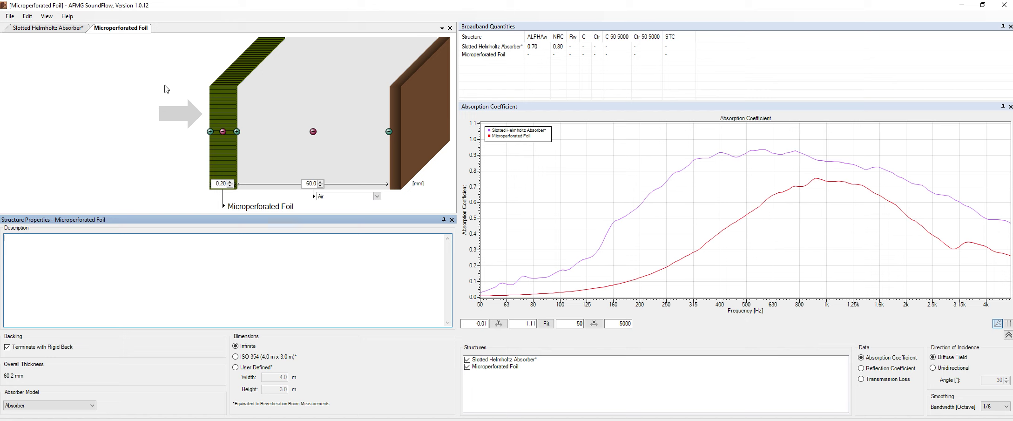
Step: On the Microperforated Foil tab, choose ISO 354 (4.0 m × 3.0 m) sample dimensions
click(60, 28)
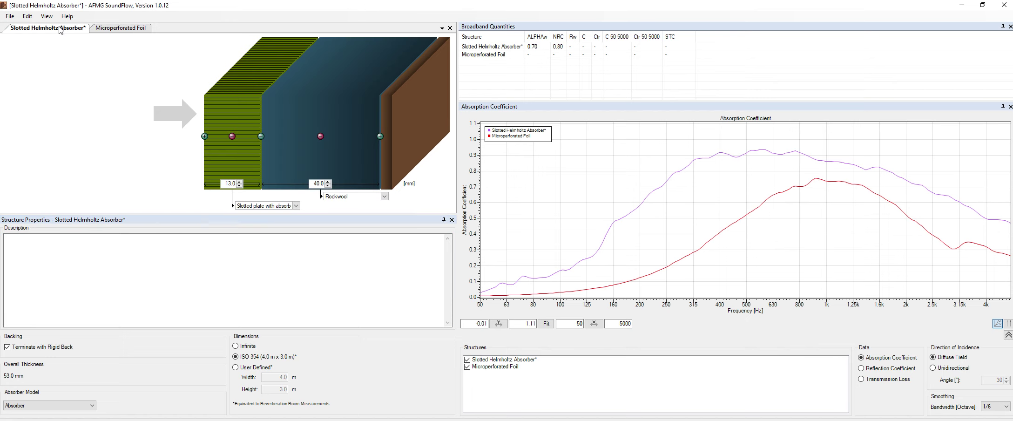
click(137, 29)
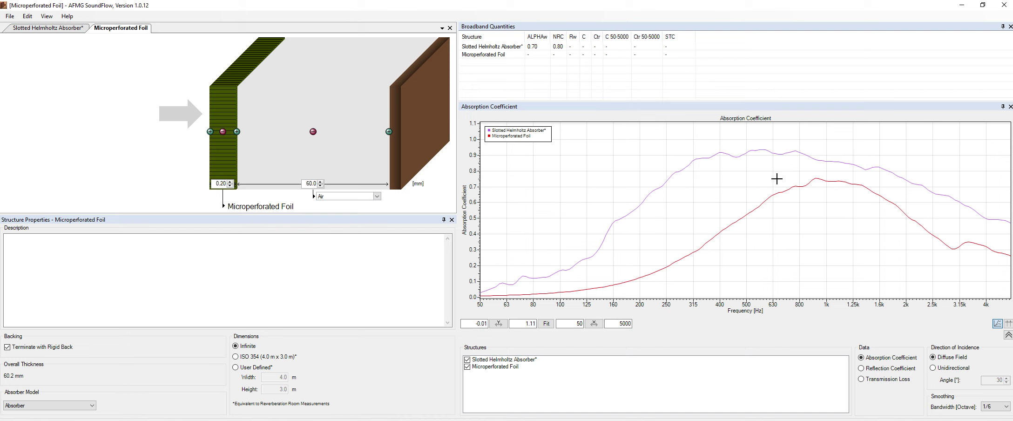
click(254, 357)
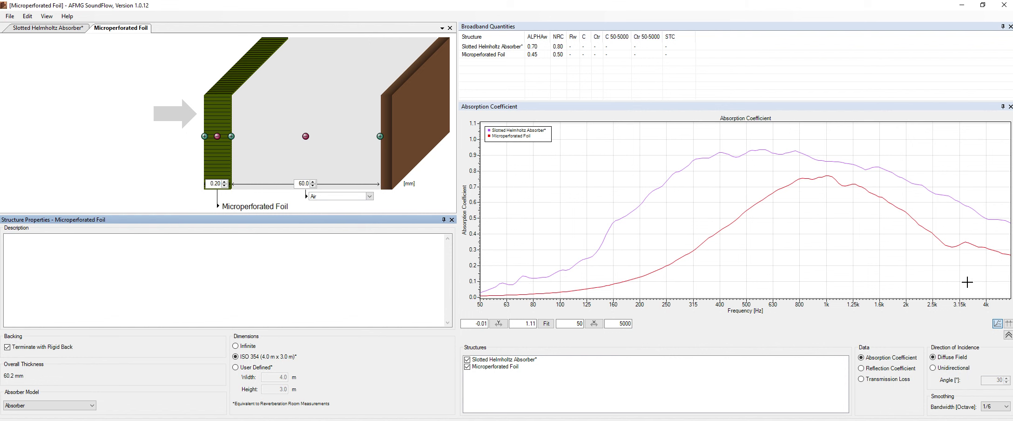
click(1008, 324)
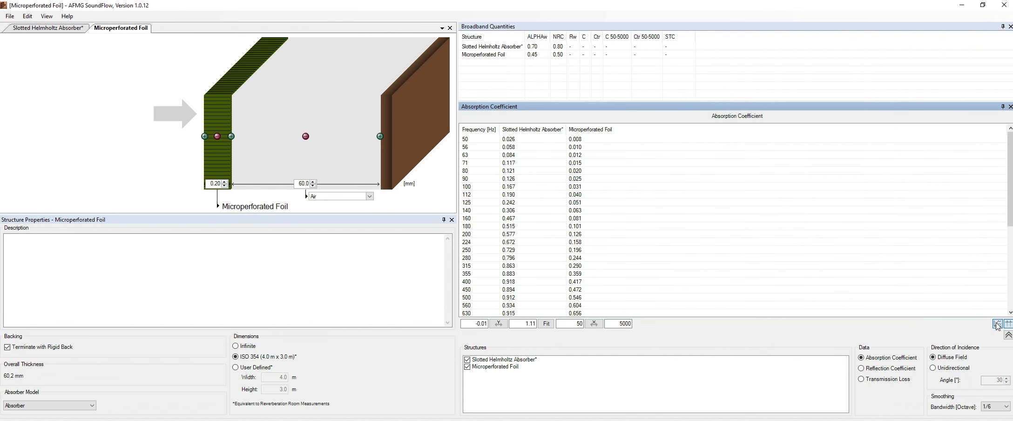
click(996, 323)
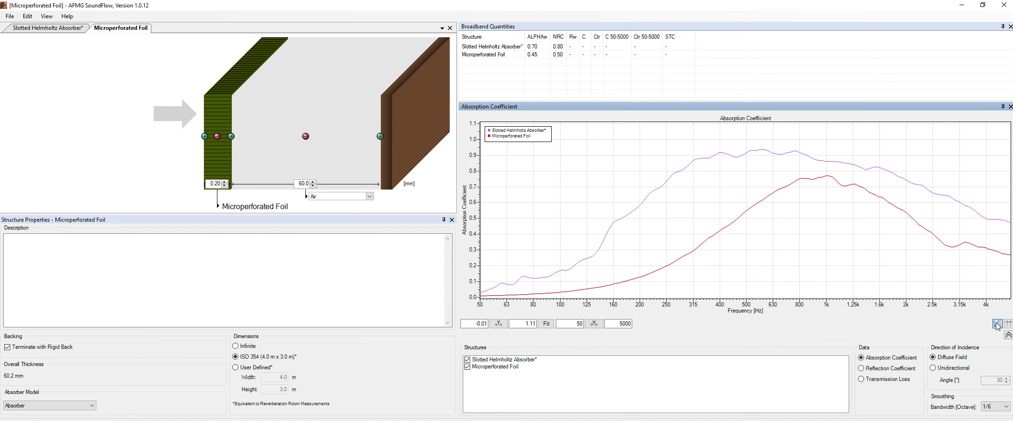
click(1008, 323)
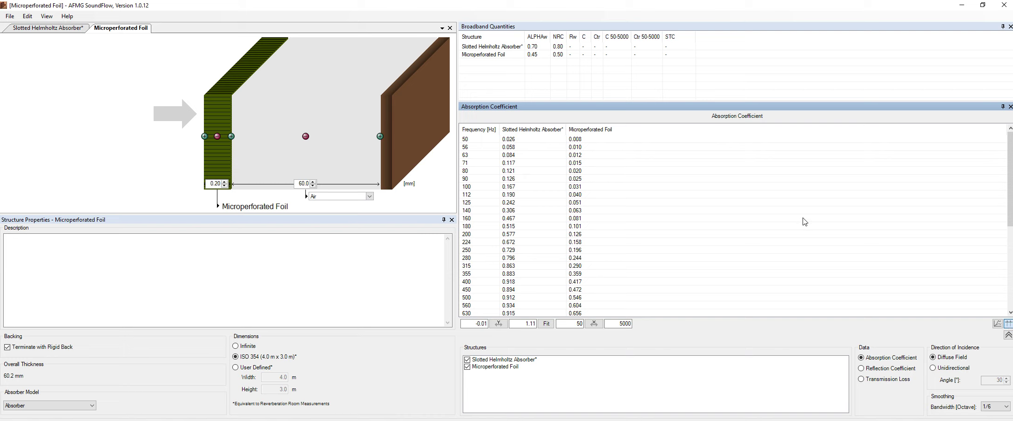
scroll(680, 209, down, 6)
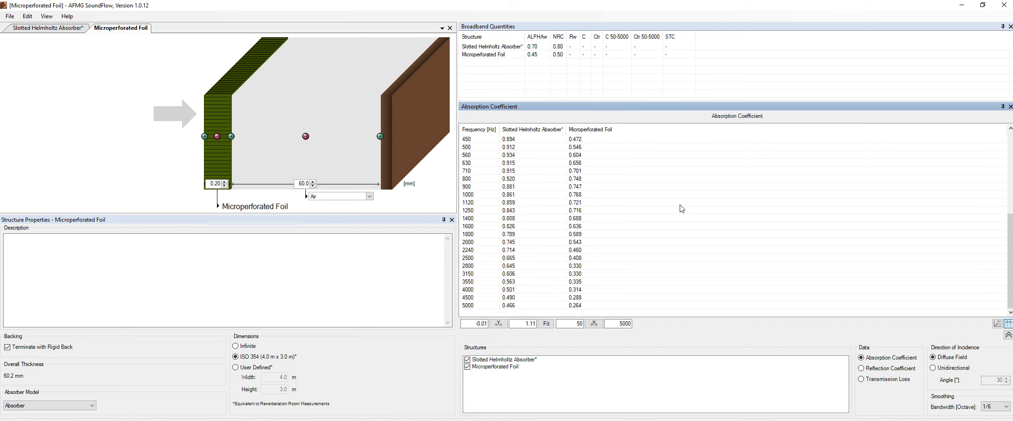
scroll(681, 208, up, 5)
click(671, 195)
click(689, 172)
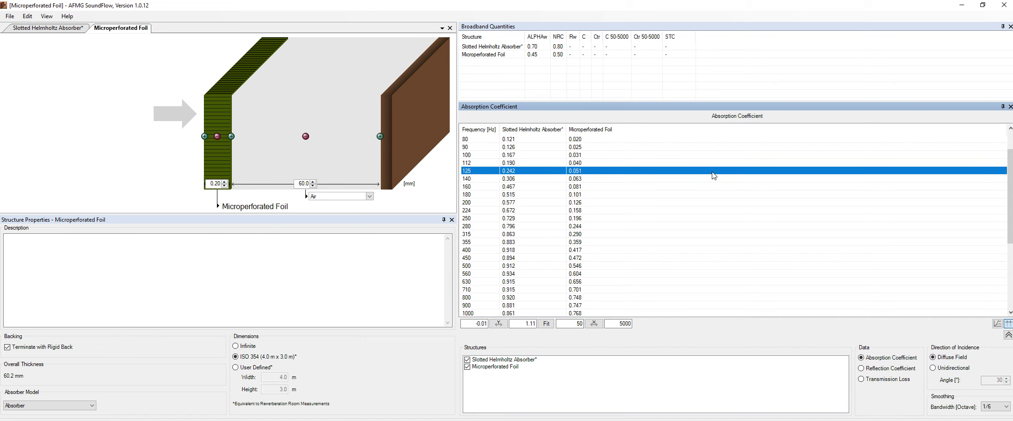
scroll(590, 193, up, 2)
click(588, 140)
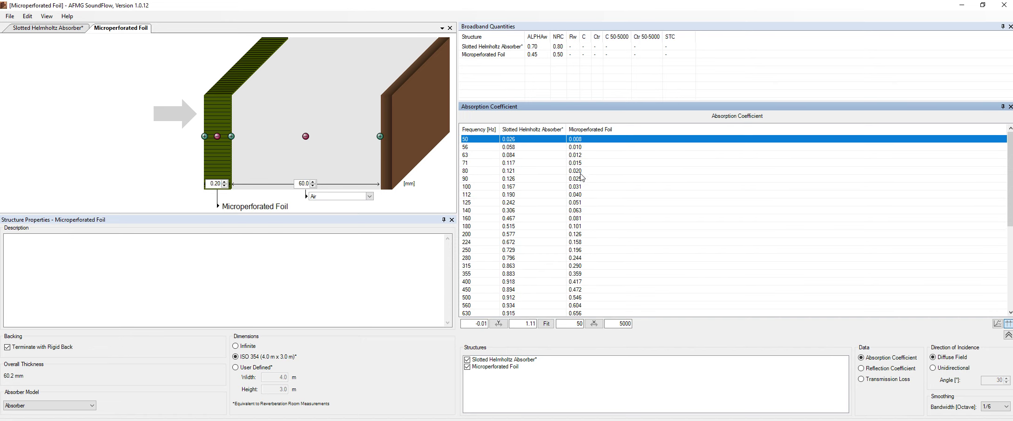
shift+click(580, 218)
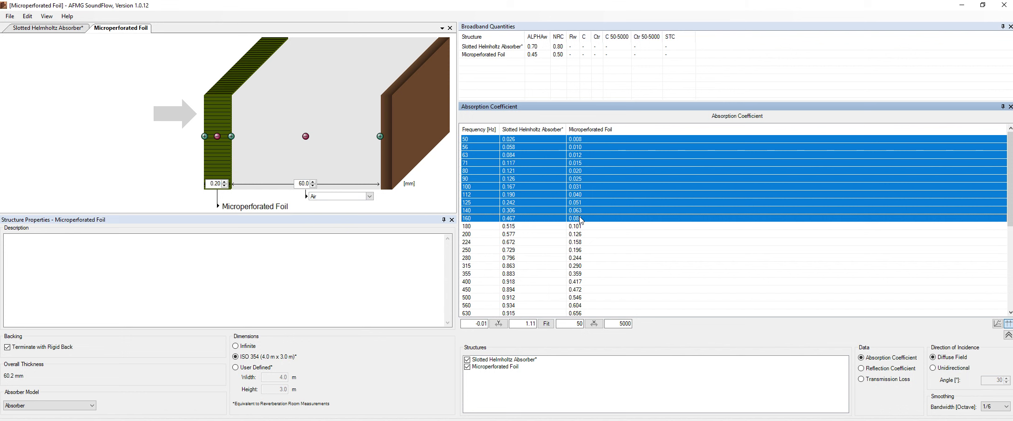
scroll(582, 225, down, 6)
shift+click(580, 298)
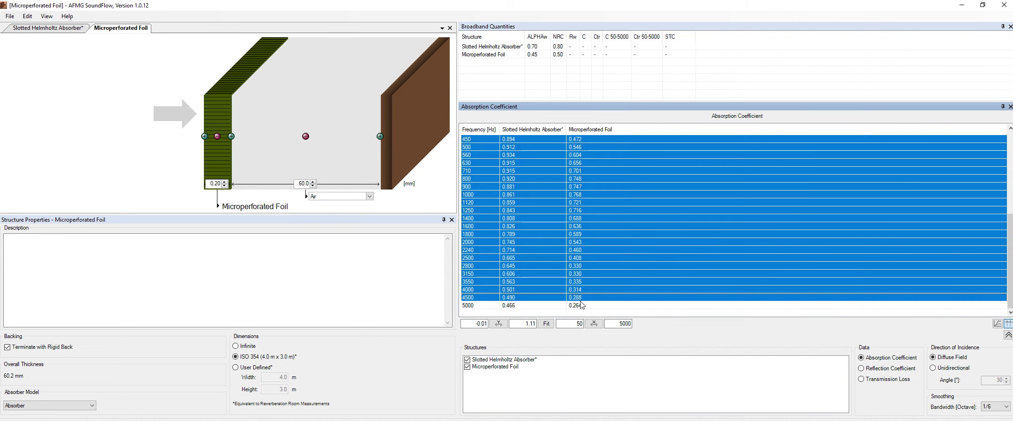
shift+click(580, 306)
scroll(580, 310, up, 6)
scroll(580, 309, up, 1)
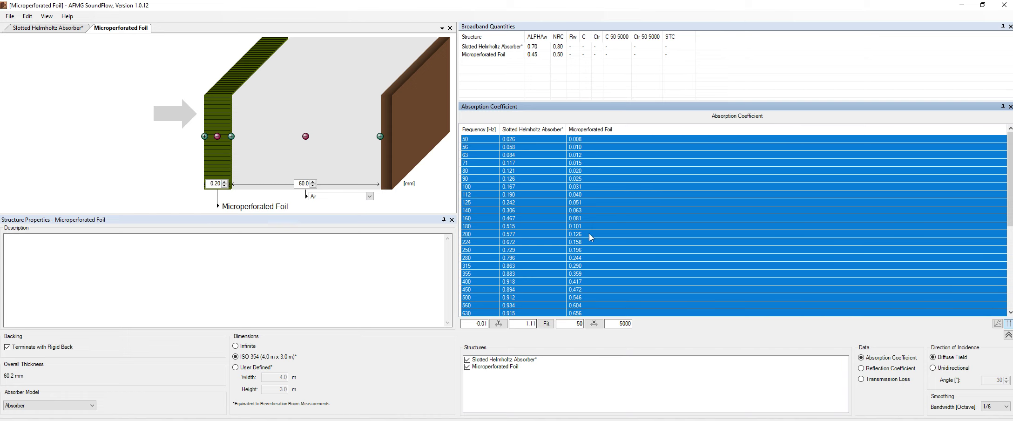
Step: Return to the absorption chart, toggle its enlarged view, then list the air cavity's material choices
click(996, 324)
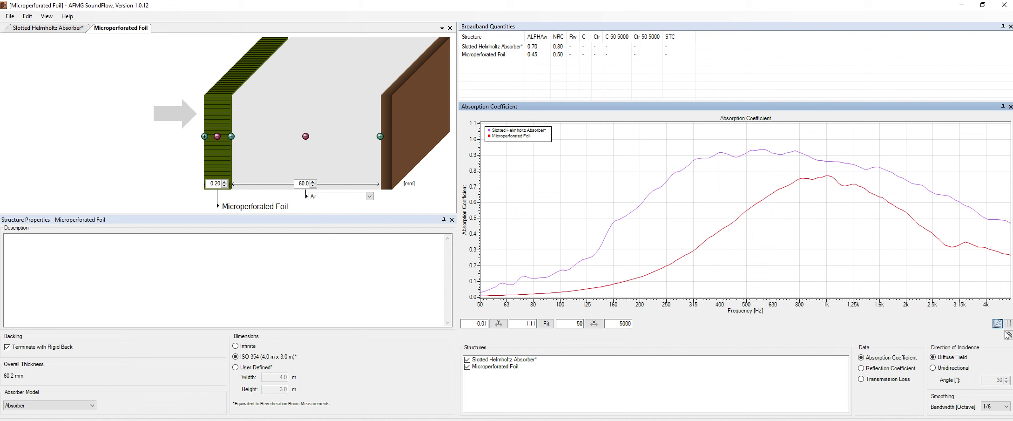
click(1007, 334)
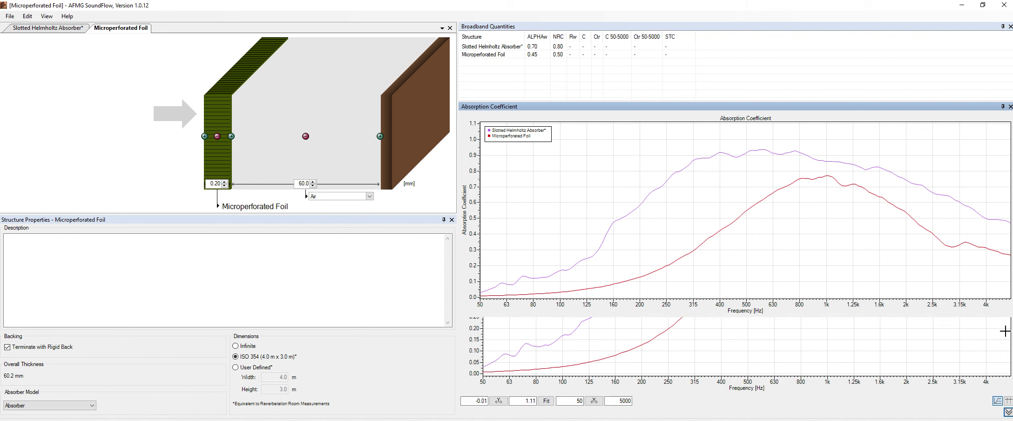
click(1007, 412)
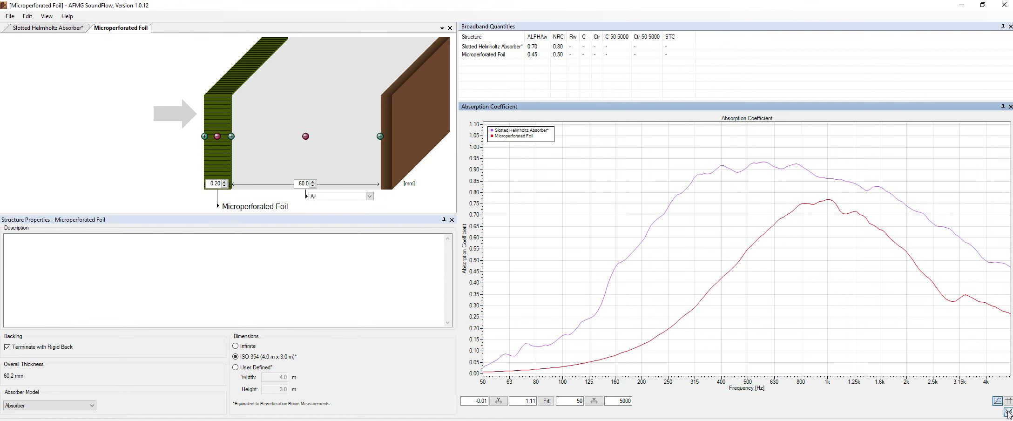
click(1007, 412)
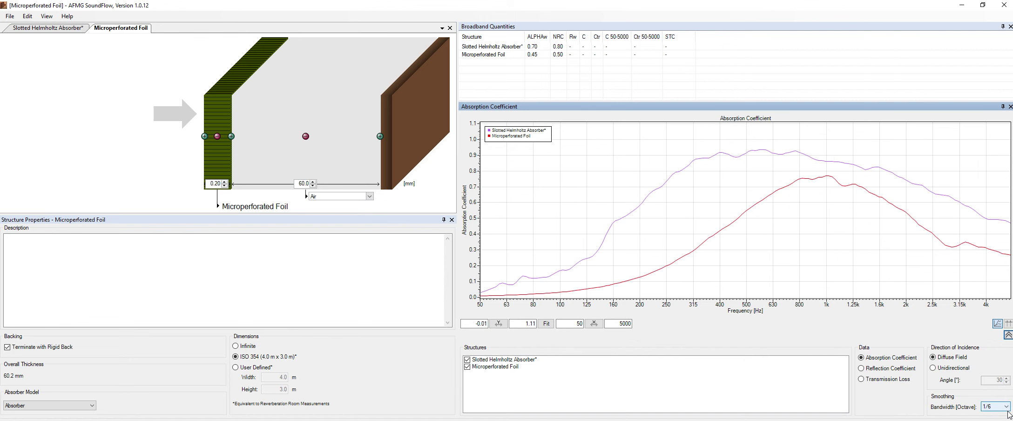
click(1008, 335)
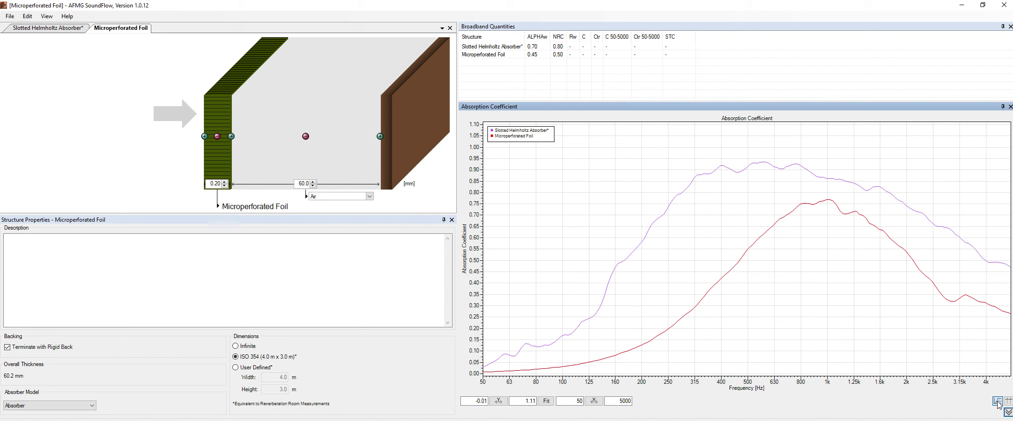
click(1007, 412)
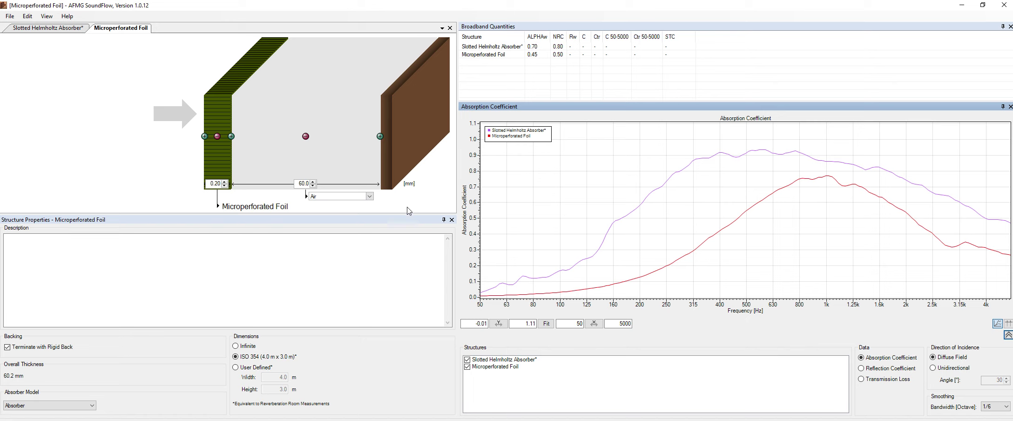
click(369, 196)
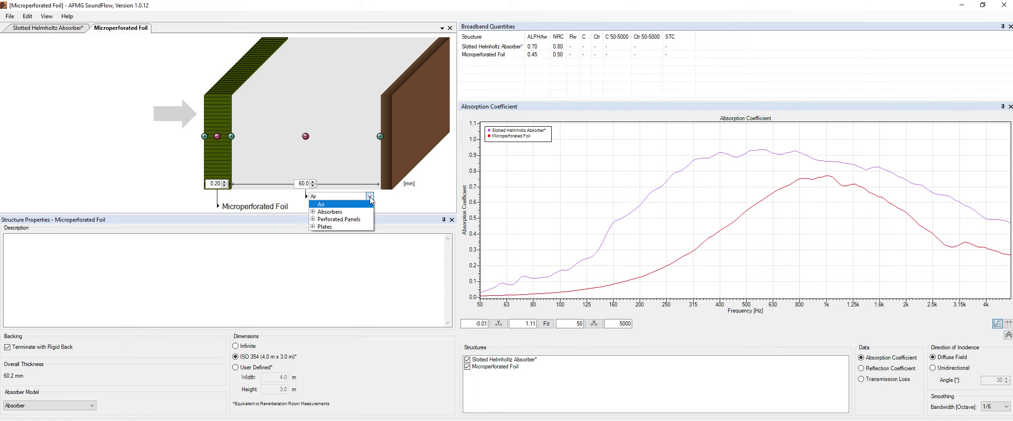